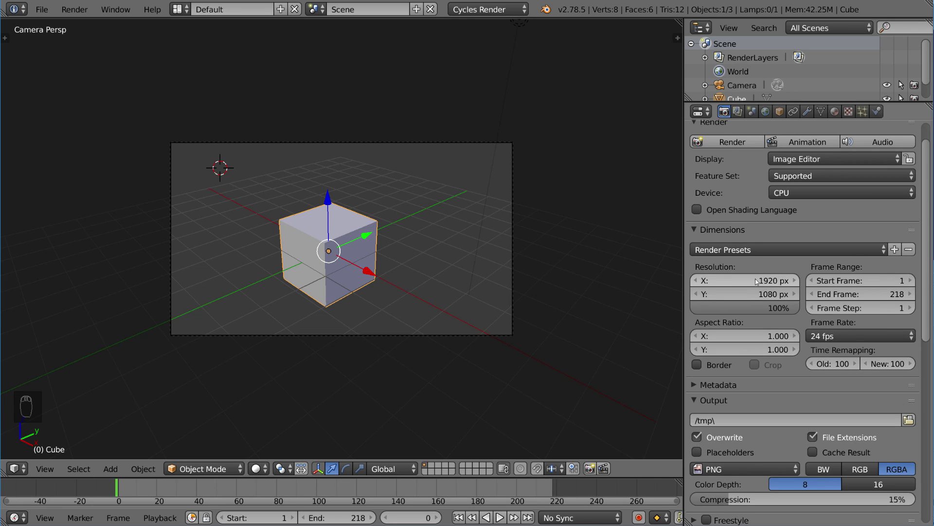
Try a horizontal render resolution of 1626 px on the camera frame, and set it back to 1920 px
mouse_move(750, 286)
mouse_down()
mouse_move(798, 286)
mouse_move(731, 286)
mouse_up()
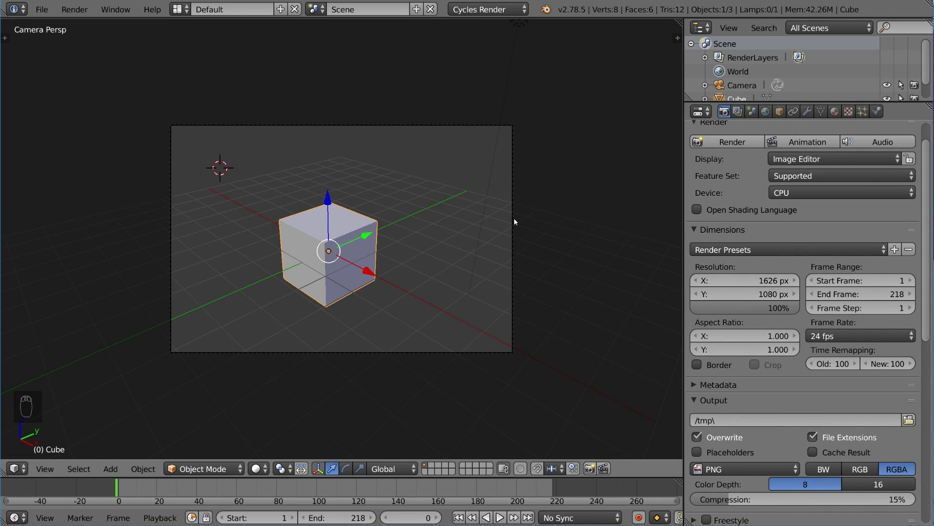
middle_drag(514, 217, 476, 253)
key(KP_0)
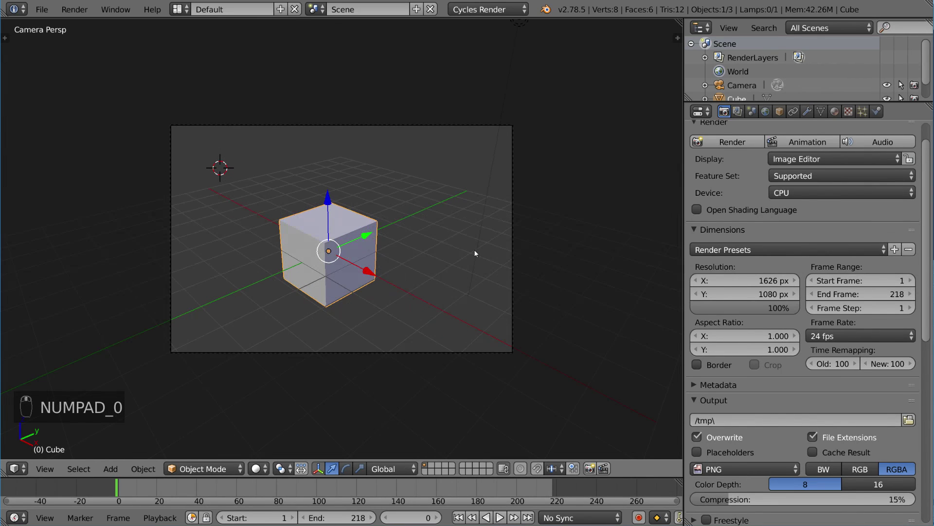
drag(745, 280, 765, 280)
click(753, 281)
text(1920)
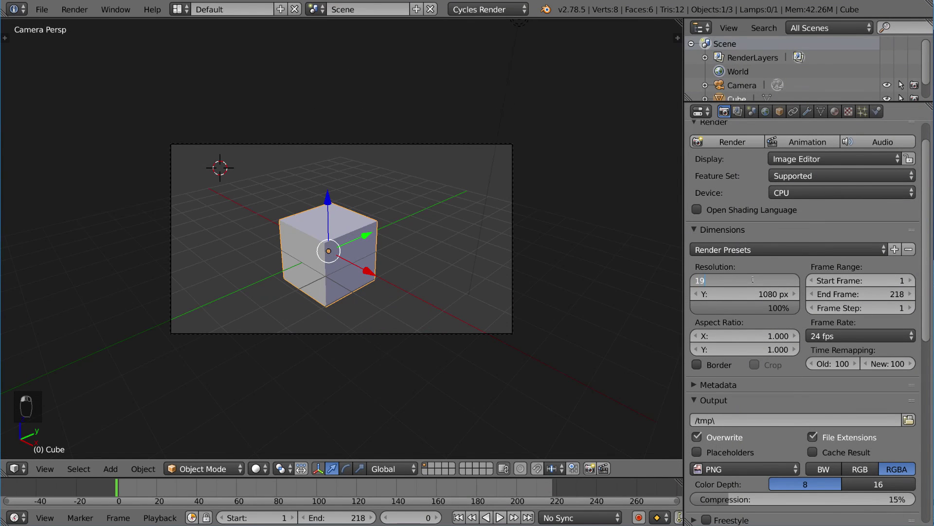
key(Return)
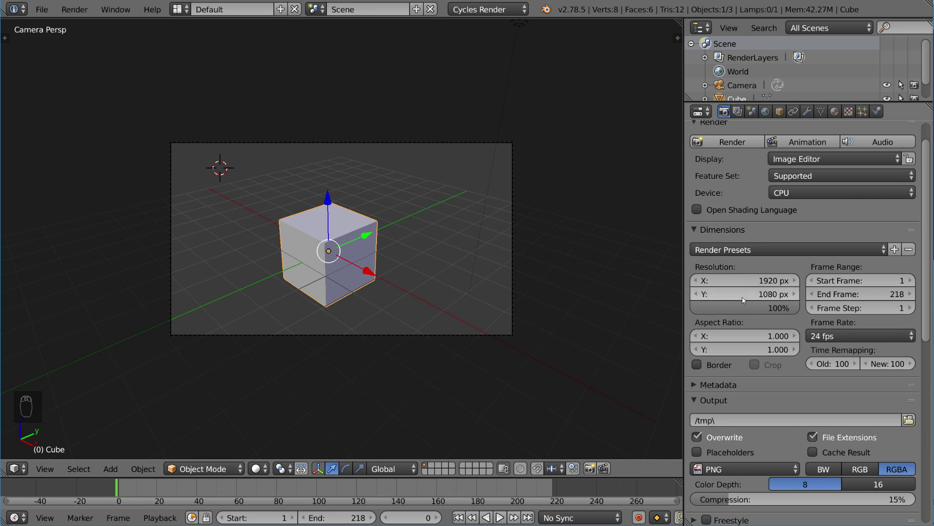
Try a taller vertical render resolution of about 1989 px, and set it back to 1080 px
drag(742, 295, 908, 295)
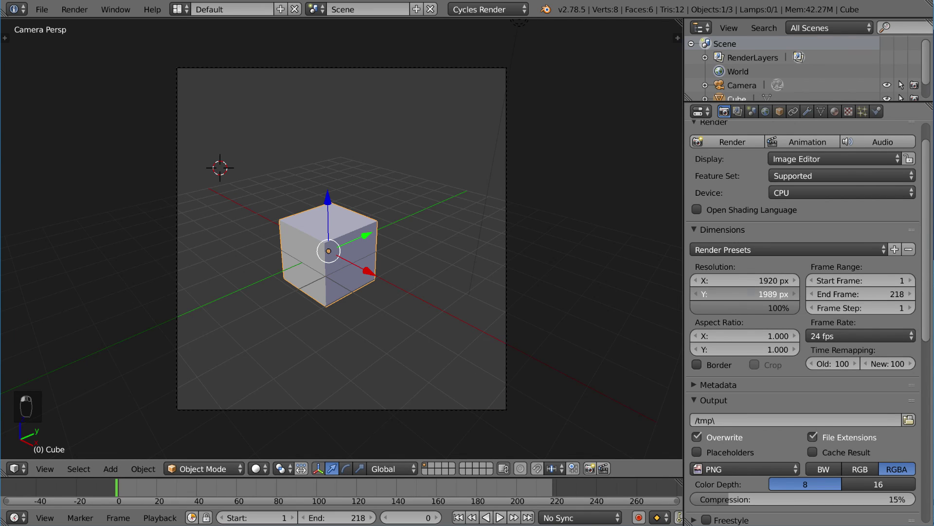
click(743, 296)
text(1080)
key(Return)
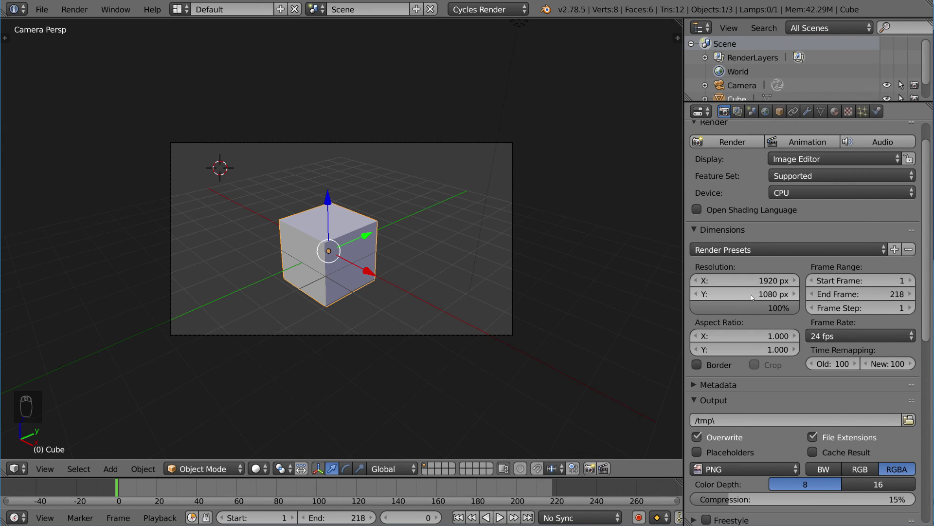
Try a render resolution percentage of 50%, and bring it back to 100%
drag(764, 306, 732, 307)
click(761, 307)
text(64)
key(BackSpace)
key(BackSpace)
text(50)
key(Return)
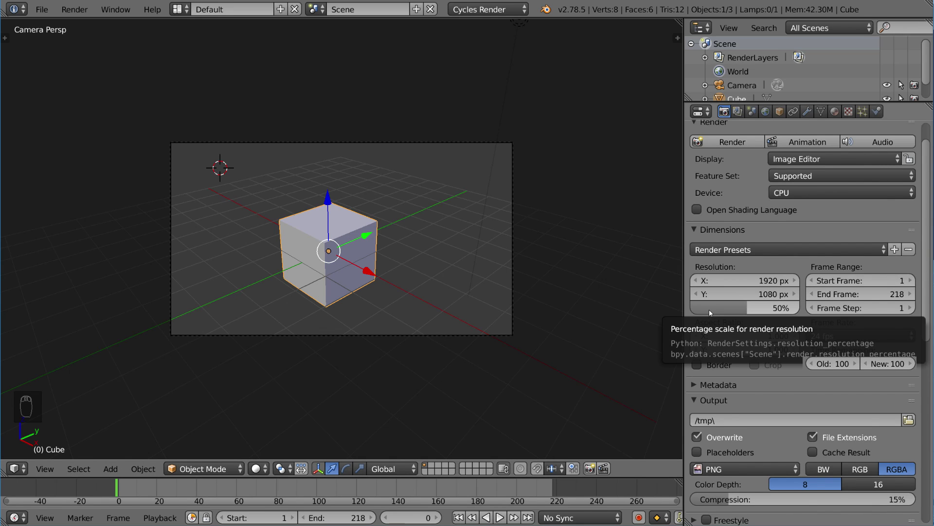
drag(705, 309, 798, 310)
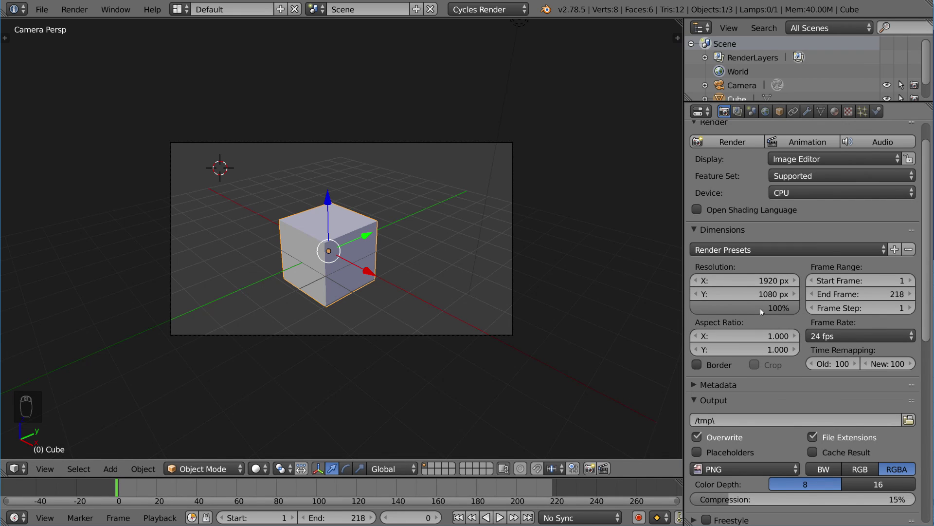
Try a start frame of 6 for the render range, and set it back to 1
mouse_move(821, 284)
mouse_down()
mouse_move(847, 284)
mouse_move(837, 284)
mouse_up()
click(867, 281)
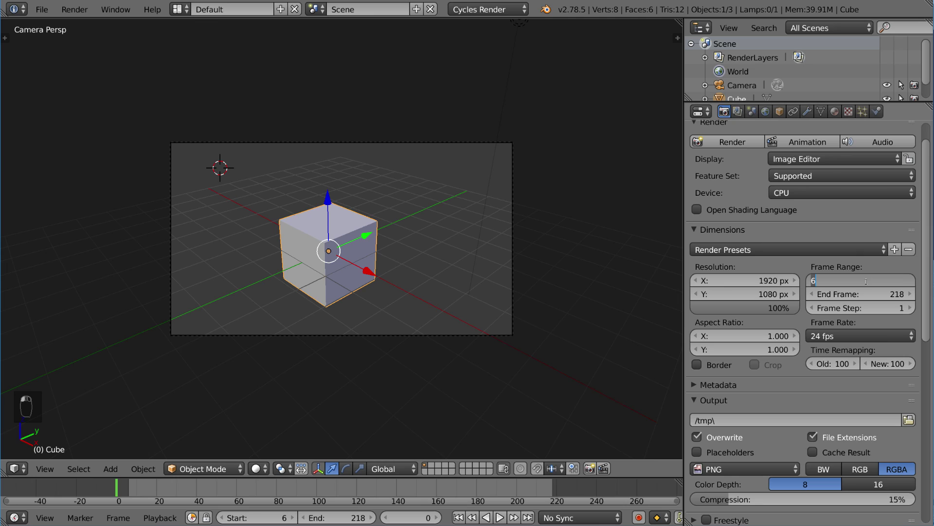
text(1)
key(Return)
Set the render range's end frame to 220, and raise it to 232
click(861, 292)
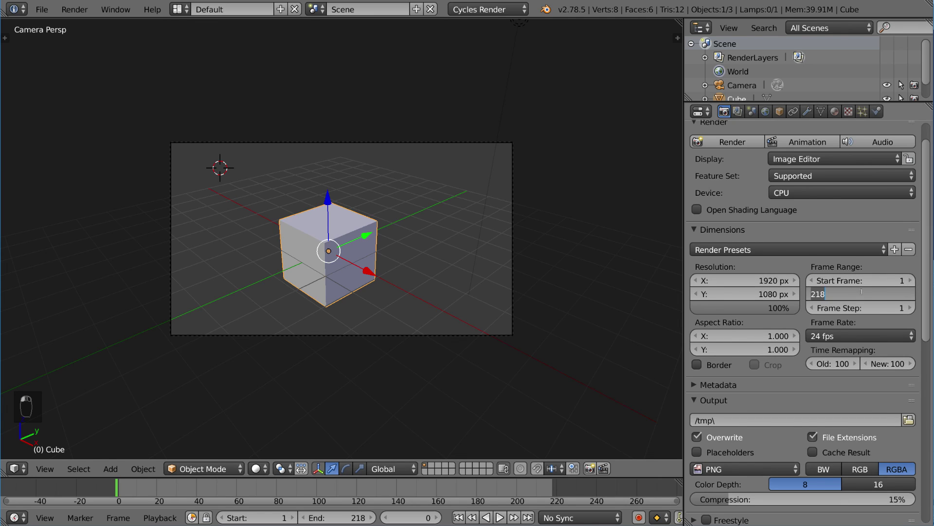
text(220)
key(Return)
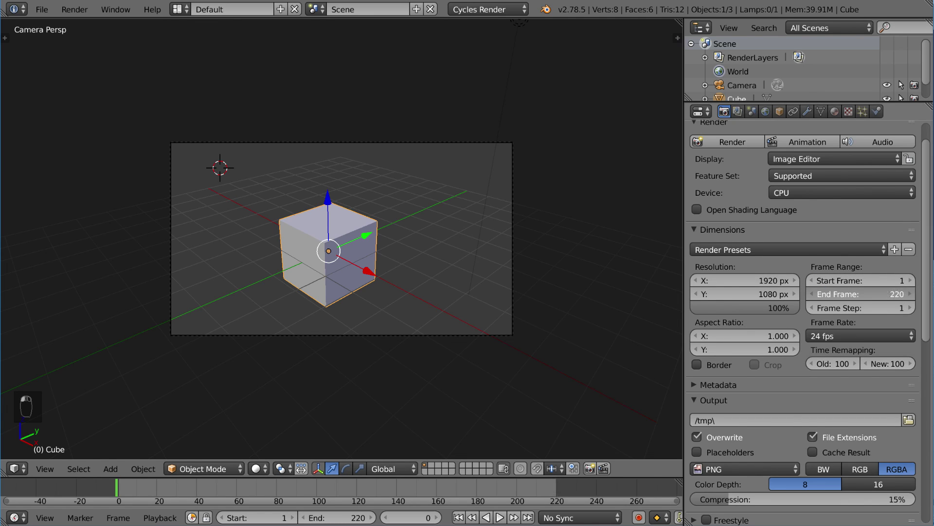
mouse_move(862, 294)
mouse_down()
mouse_move(720, 294)
mouse_move(903, 293)
mouse_move(826, 293)
mouse_move(896, 294)
mouse_move(866, 301)
mouse_up()
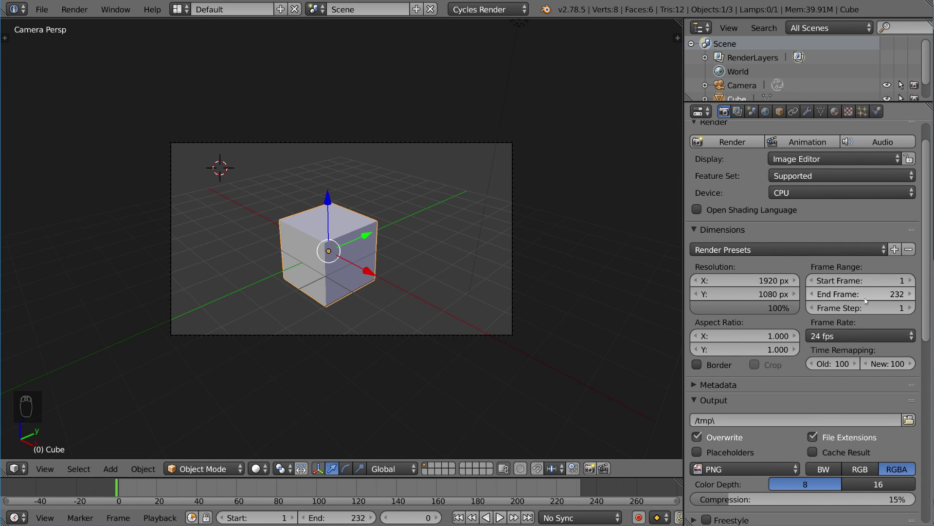
Try a frame step of 4, and return it to 1
click(910, 308)
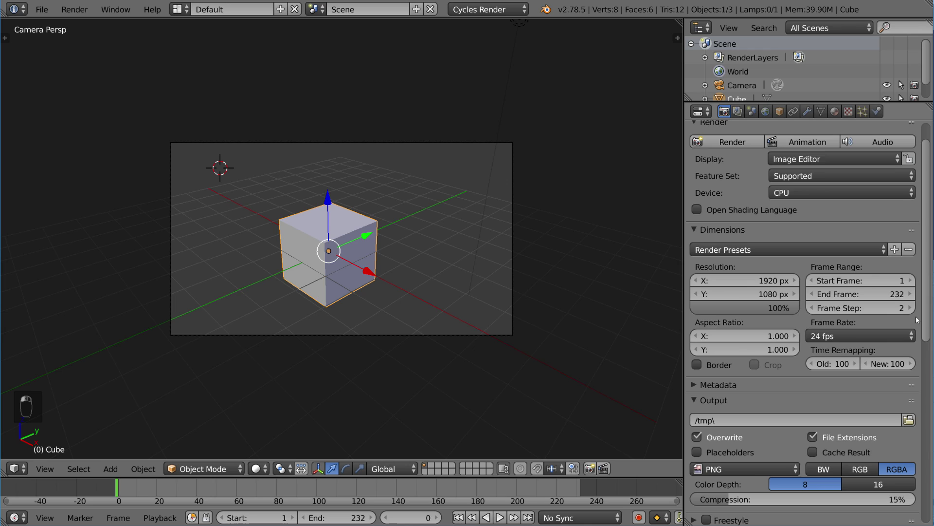
click(910, 308)
click(911, 309)
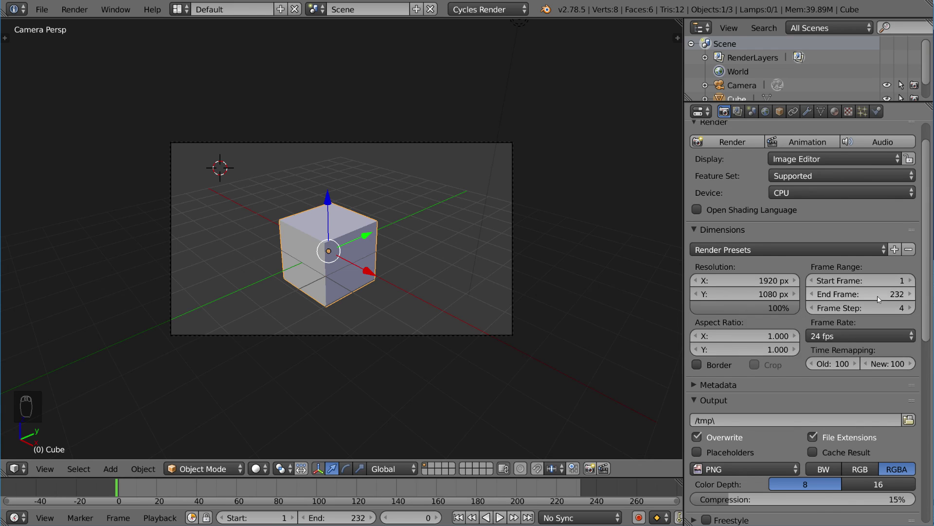
click(811, 309)
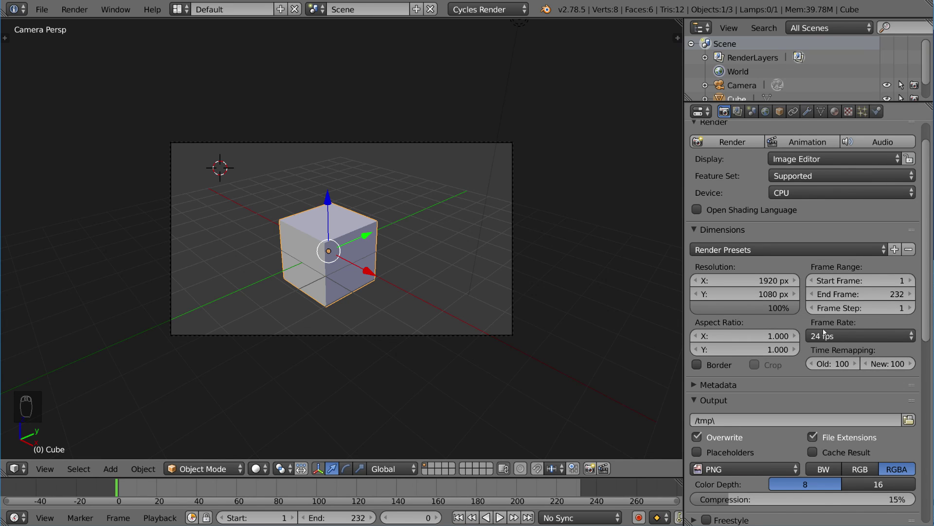
Try the Custom frame rate option, and return the frame rate to 24 fps
click(845, 335)
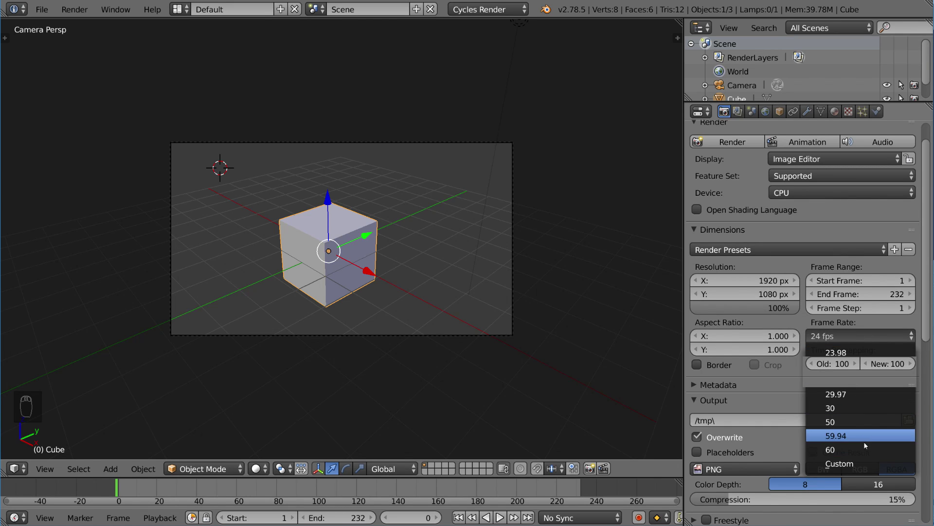
click(857, 460)
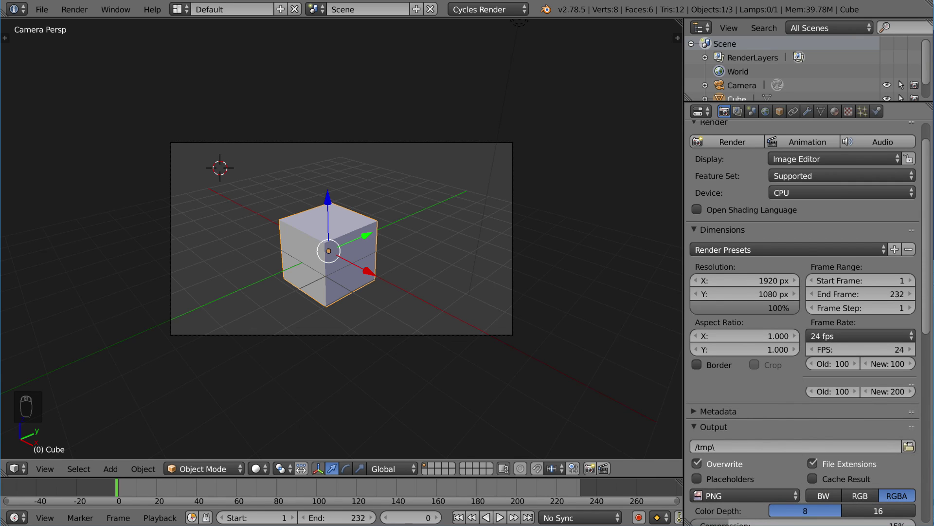
click(868, 334)
click(868, 334)
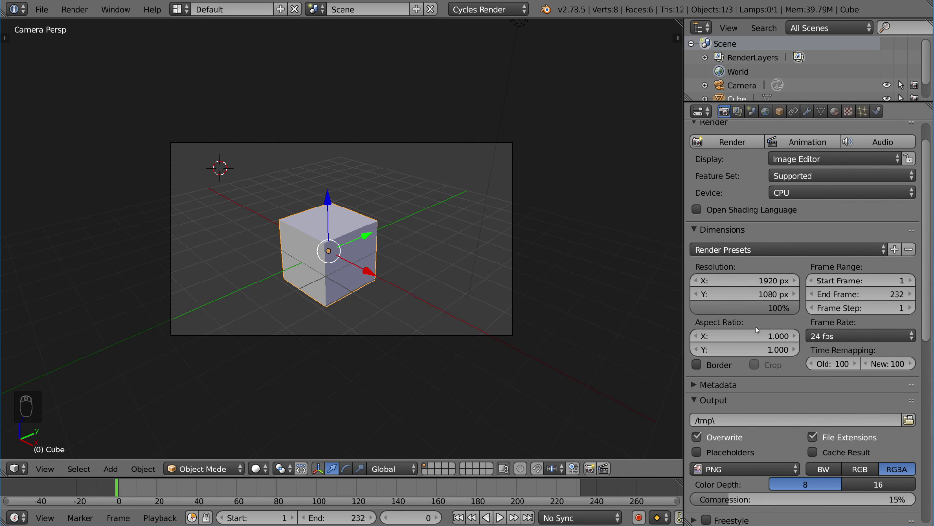
Set the render resolution to a square 2000 by 2000 px
mouse_move(756, 335)
mouse_down()
mouse_move(822, 335)
mouse_move(757, 335)
mouse_up()
click(766, 283)
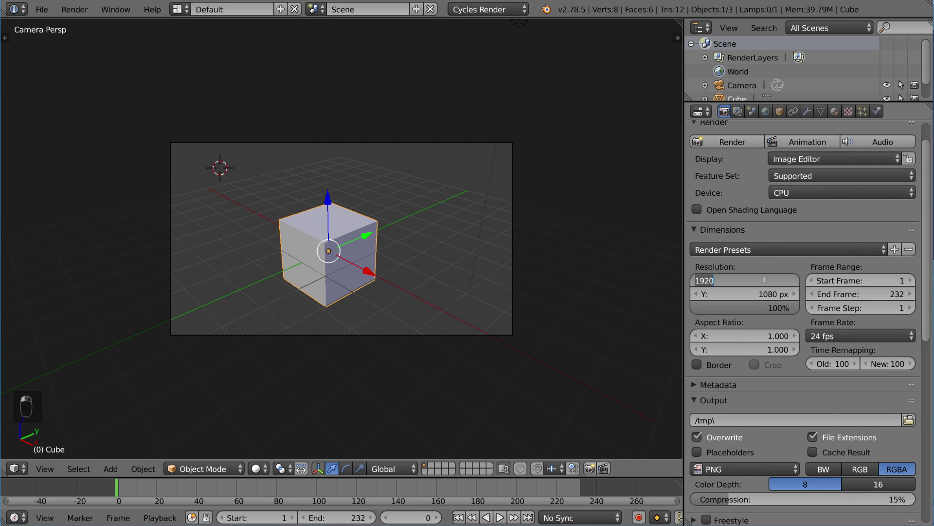
text(2000)
key(Tab)
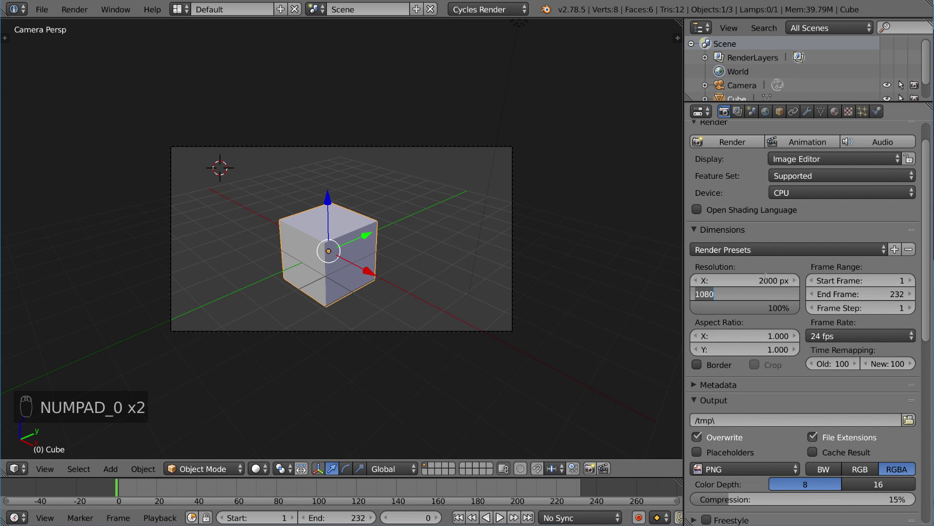
text(2000)
key(Return)
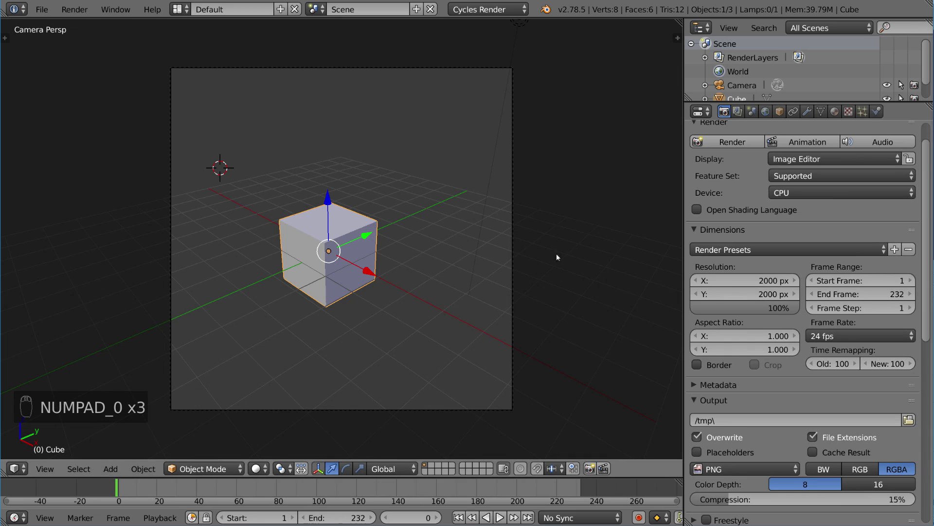
Set the render's pixel aspect ratio to 16 for X and 9 for Y
click(746, 335)
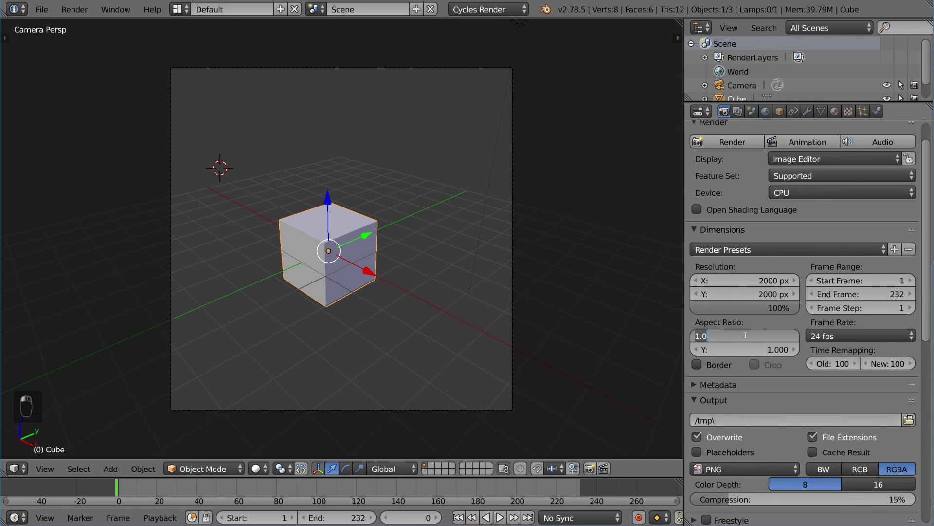
text(16)
key(Tab)
text(9)
key(Return)
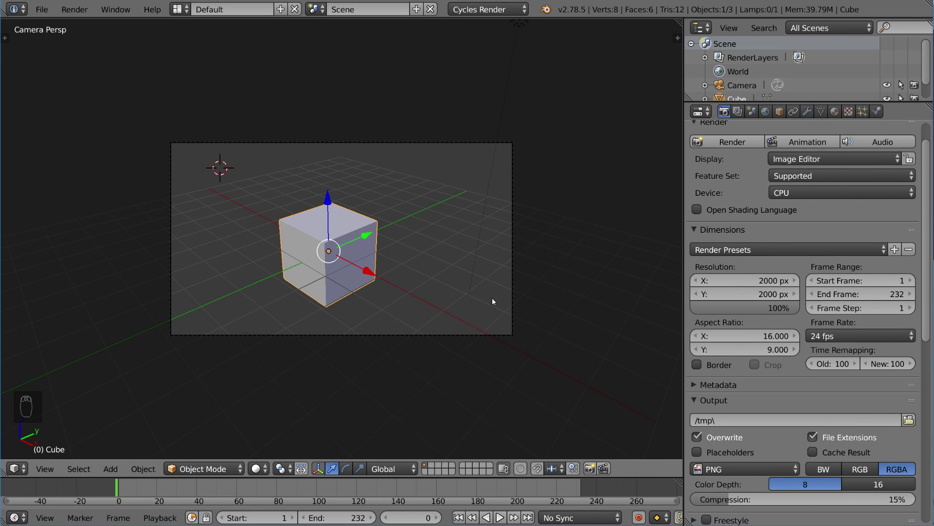
Reset the render's pixel aspect ratio to 1 for both X and Y
click(766, 336)
text(1)
key(Tab)
text(1)
key(Return)
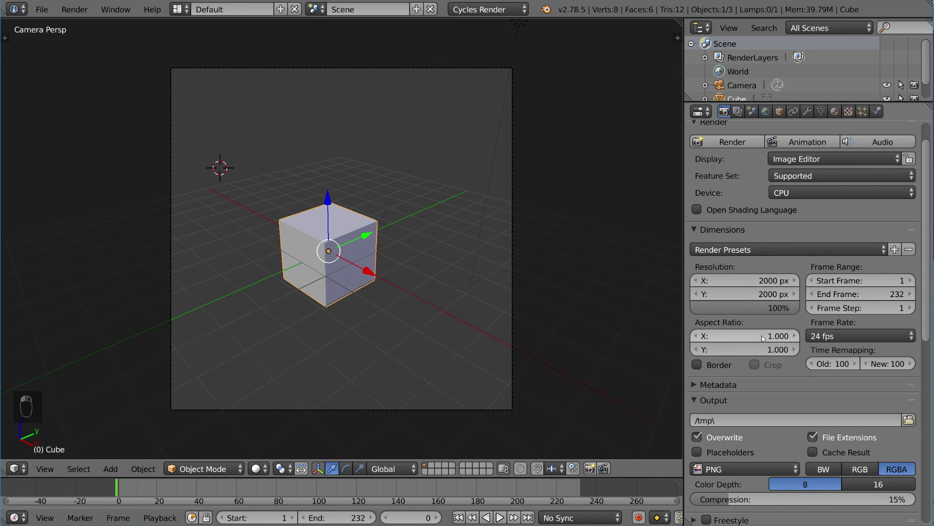
Set the render resolution to 1920 px for X and 1080 px for Y
click(750, 281)
text(1920)
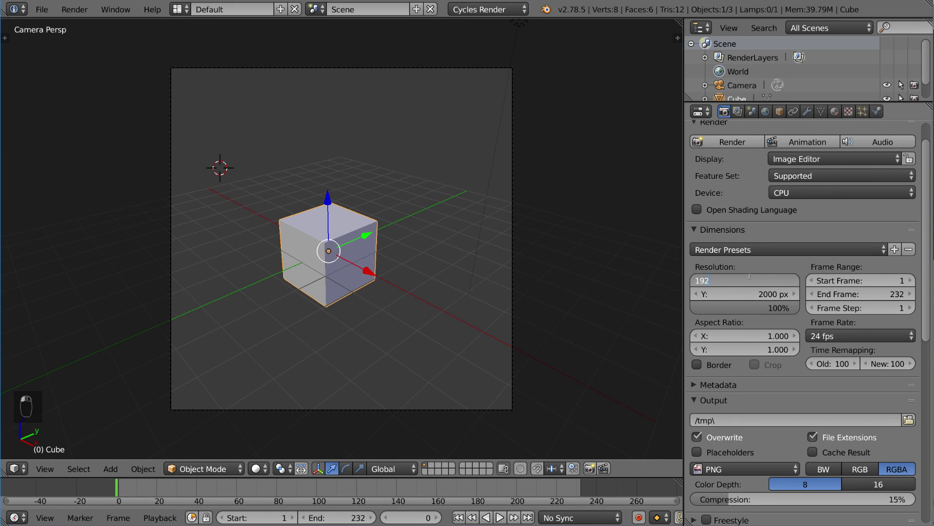
key(Tab)
text(1080)
key(Return)
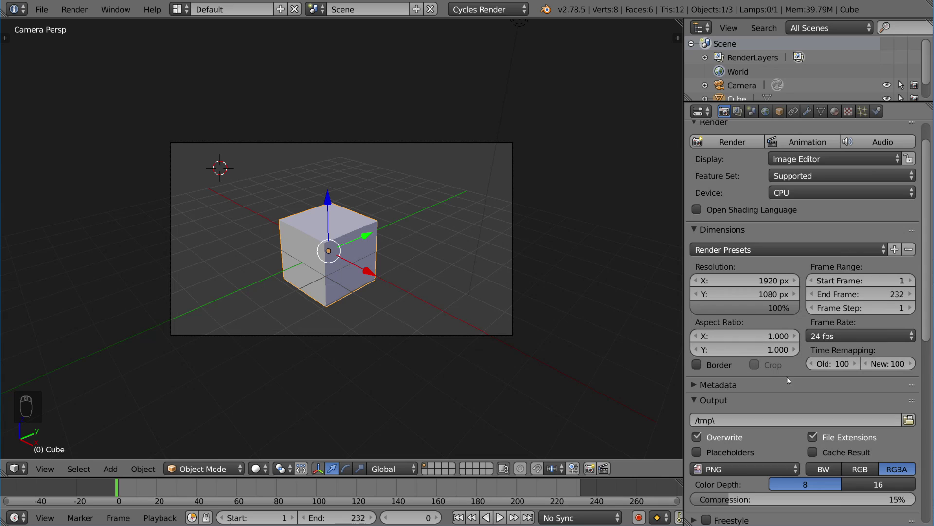
Enable border rendering and draw a tall render border around the left half of the cube in camera view
click(699, 365)
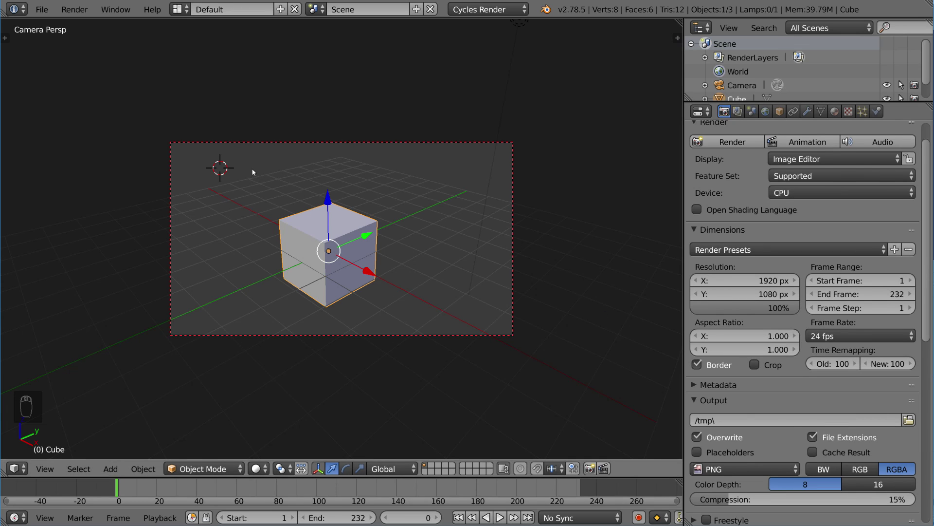
key(ctrl+b)
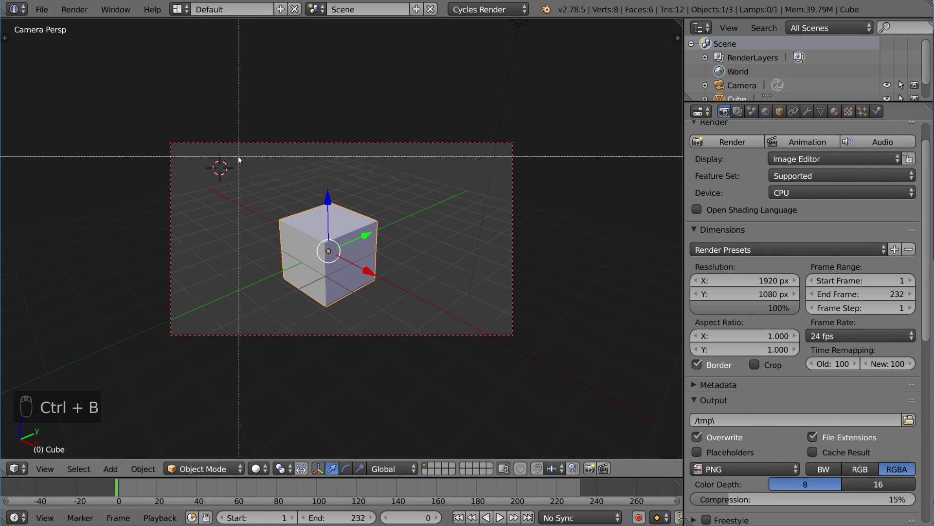
drag(238, 156, 330, 320)
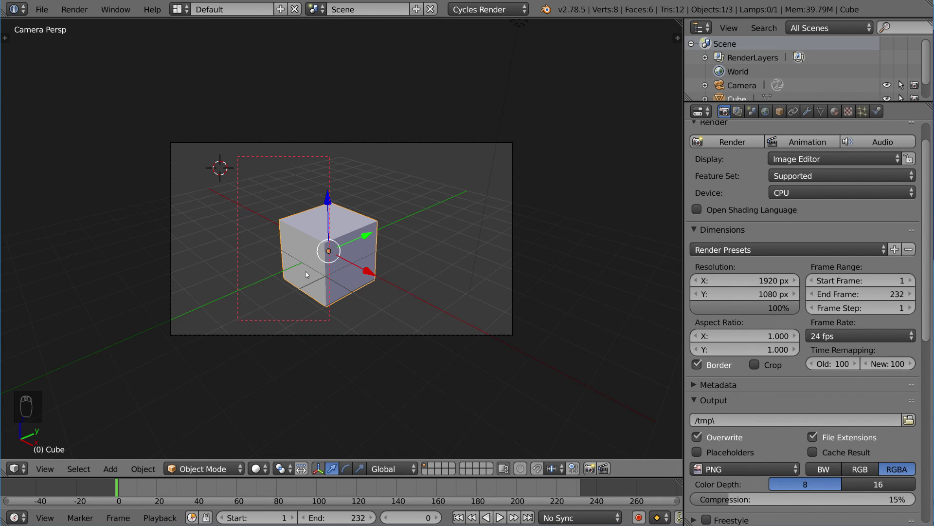
Render the current frame to inspect the bordered area within the full image, and return to the 3D view
key(F12)
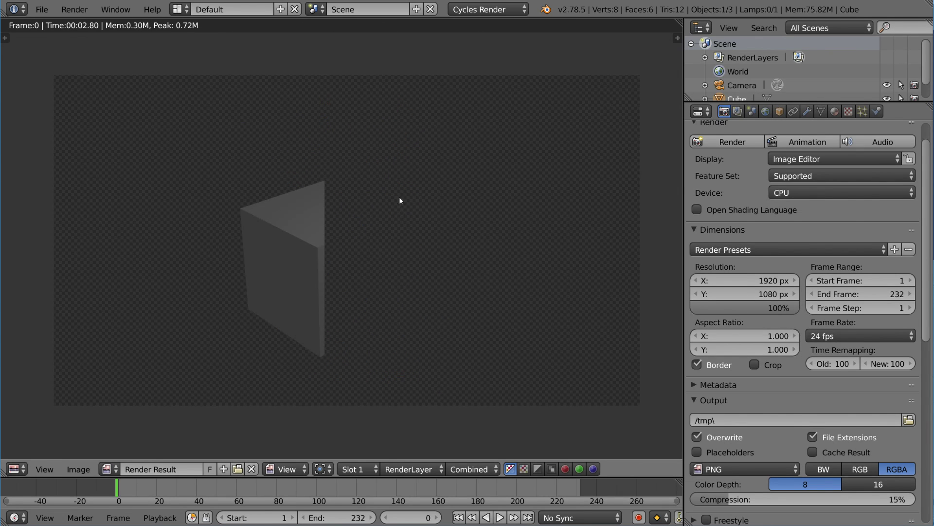
scroll(364, 270, down, 2)
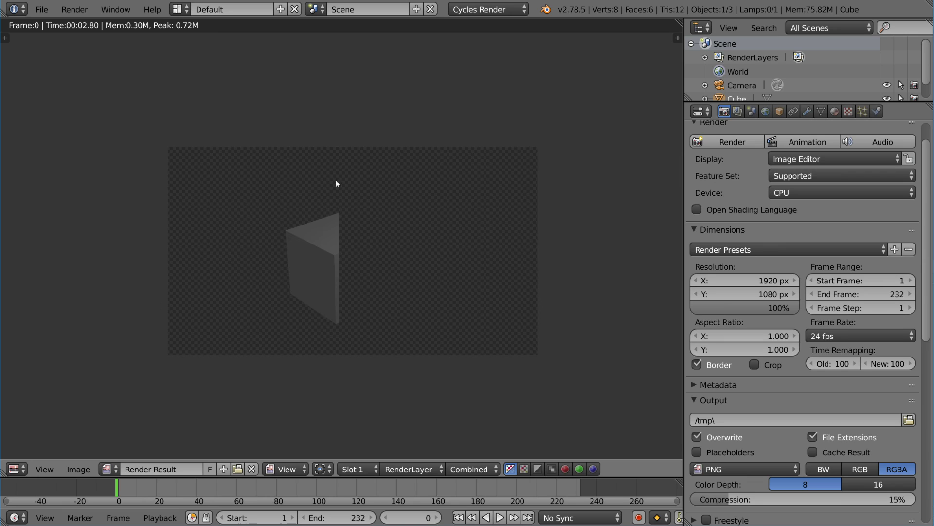
scroll(335, 183, up, 2)
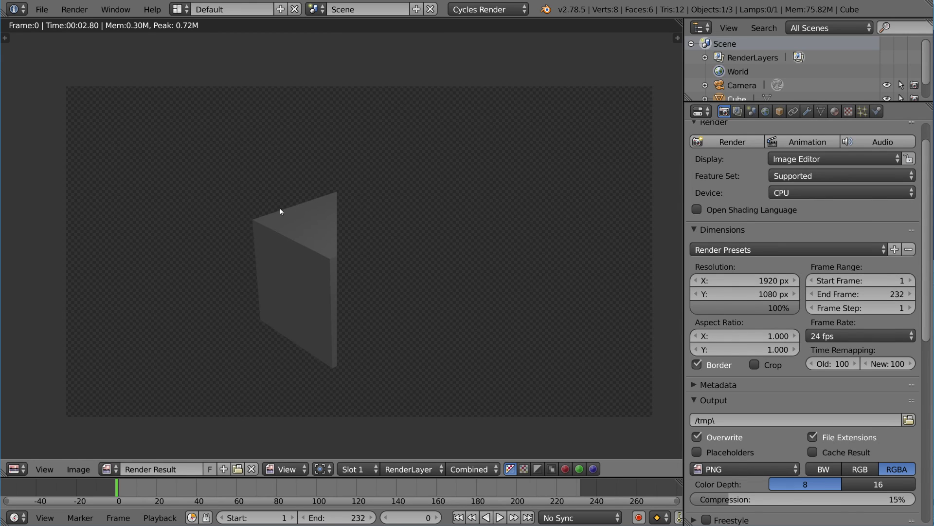
key(Escape)
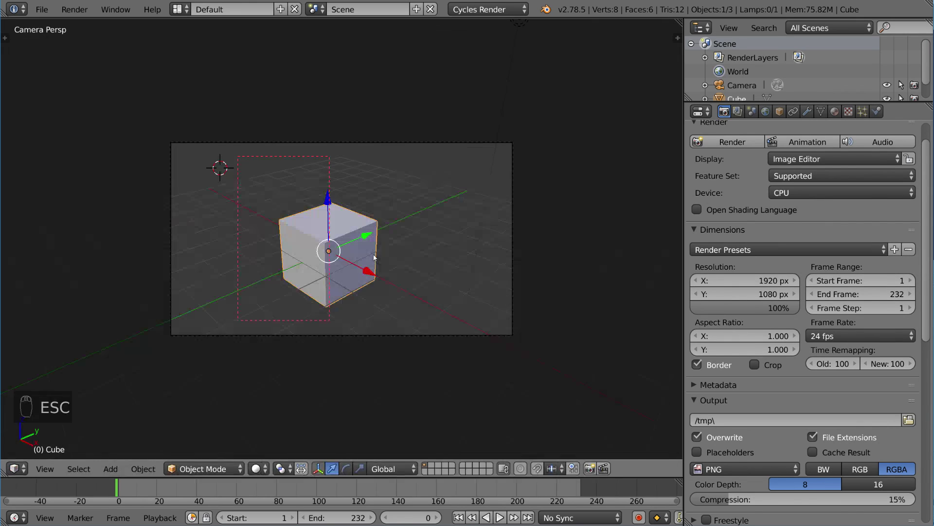
Enable cropping to the render border and render the current frame again
click(754, 365)
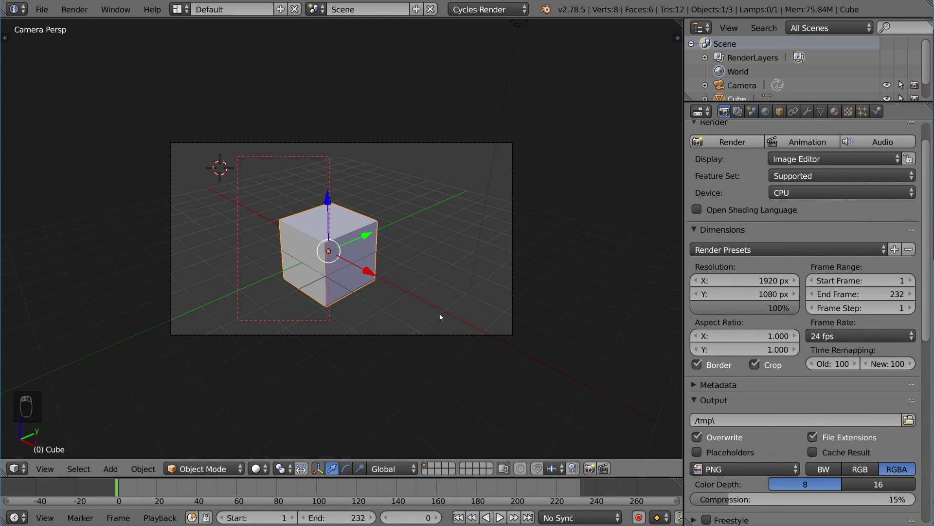
key(F12)
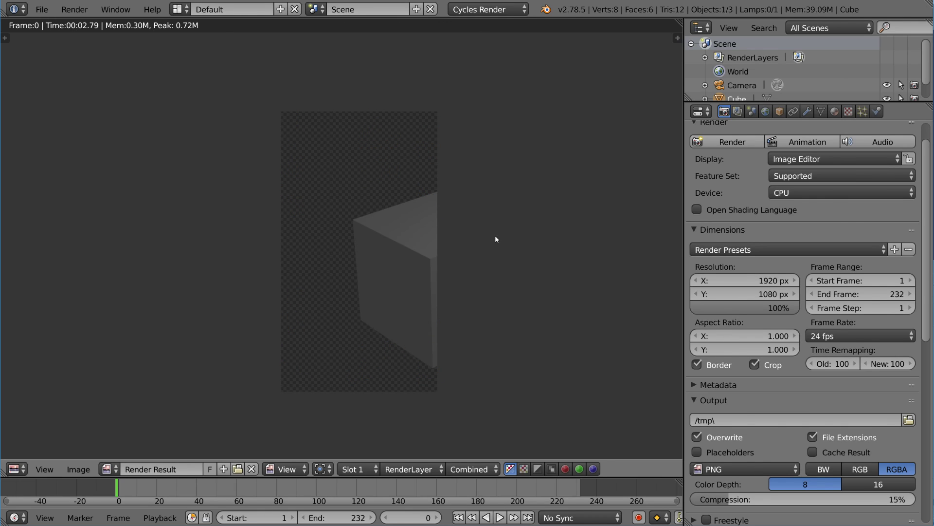
Return to the 3D view, clear the drawn render border, and turn off both border rendering and cropping
key(Escape)
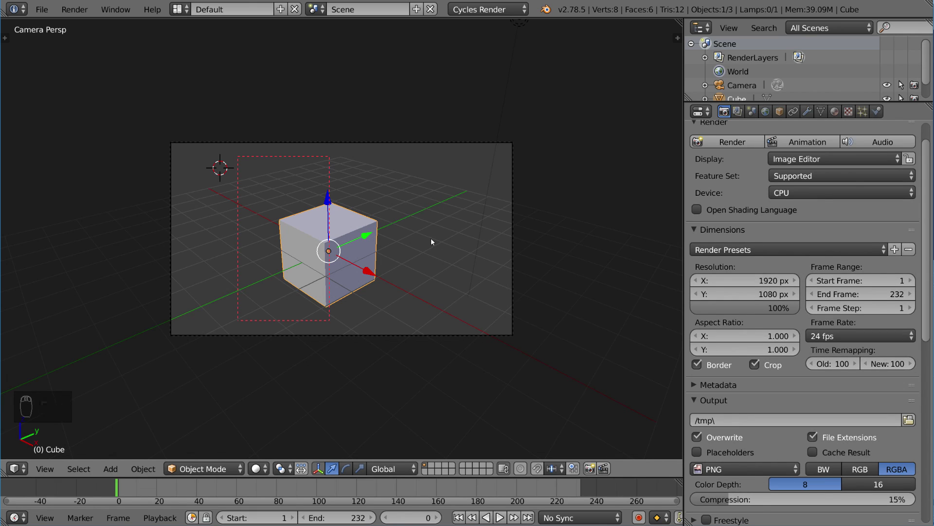
key(ctrl+alt+b)
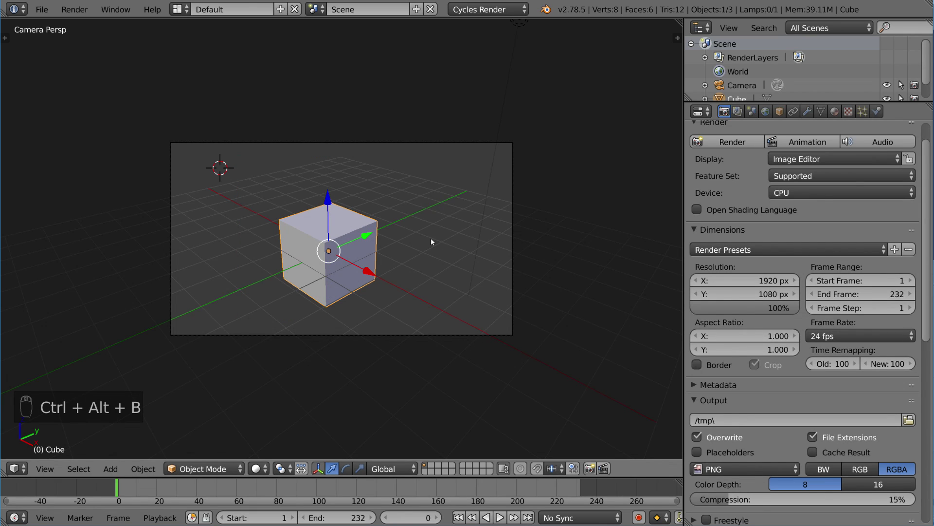
click(700, 365)
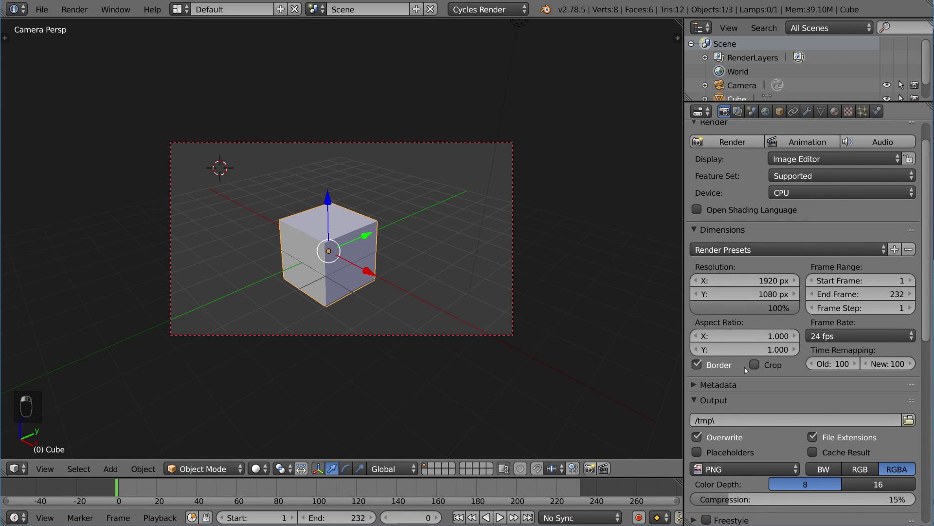
click(697, 365)
Try time remapping New values of 242 and 50, and restore the New value to 100
click(887, 366)
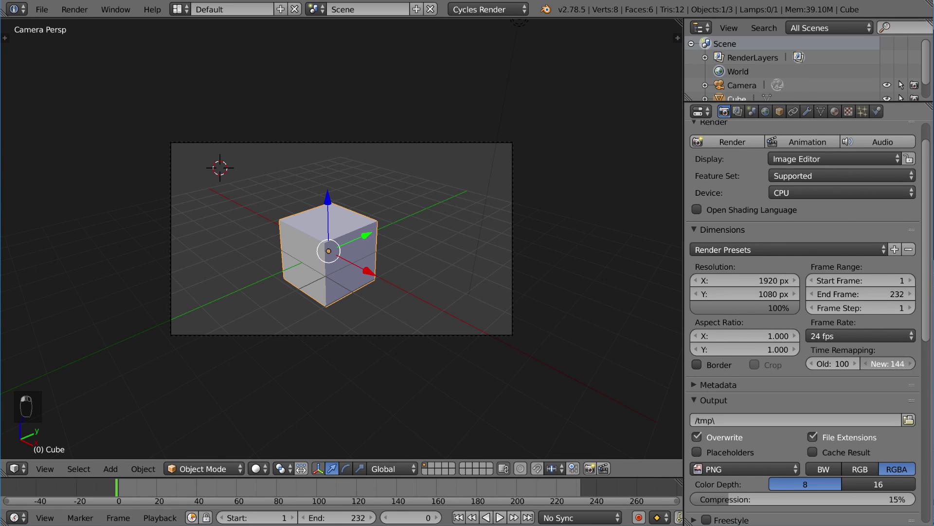
text(242)
key(Return)
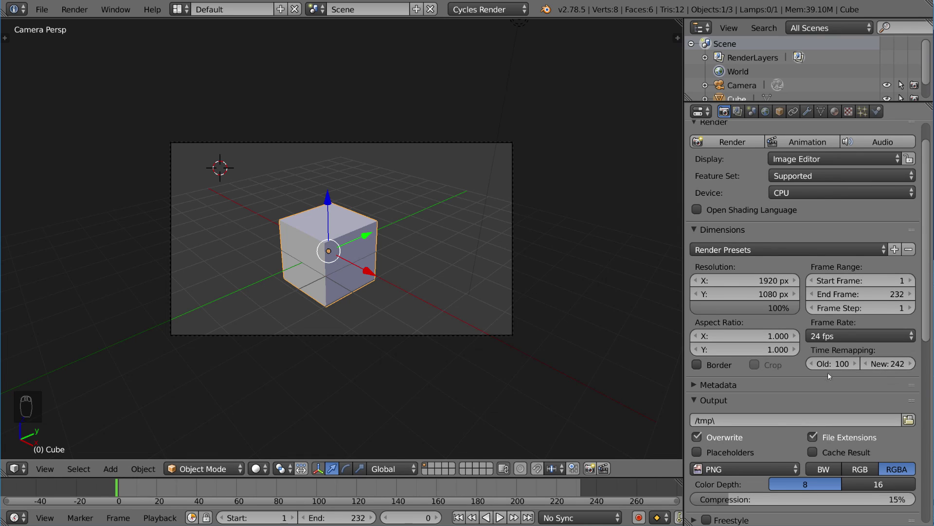
click(887, 364)
text(50)
key(Return)
click(890, 364)
text(100)
key(Return)
Collapse the Dimensions settings, expand the Metadata settings, and enable Stamp Output
scroll(887, 363, down, 2)
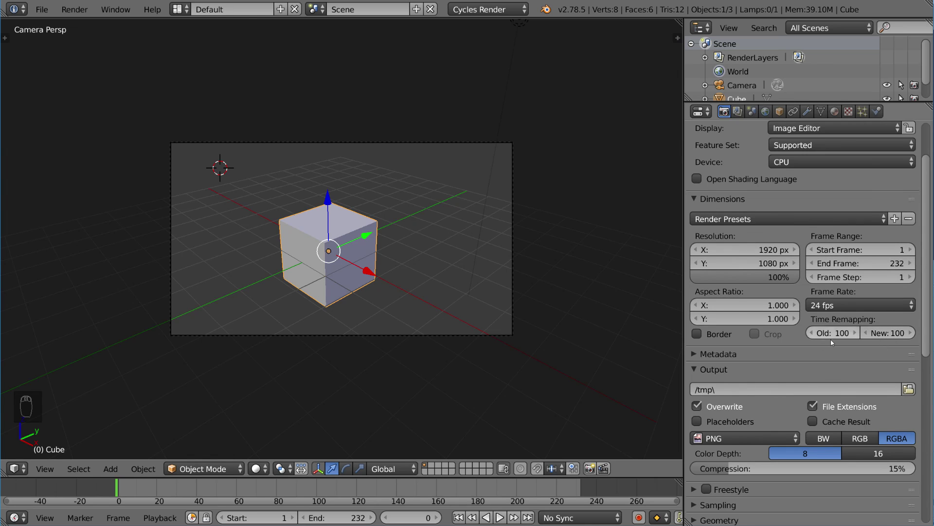
click(717, 198)
click(694, 214)
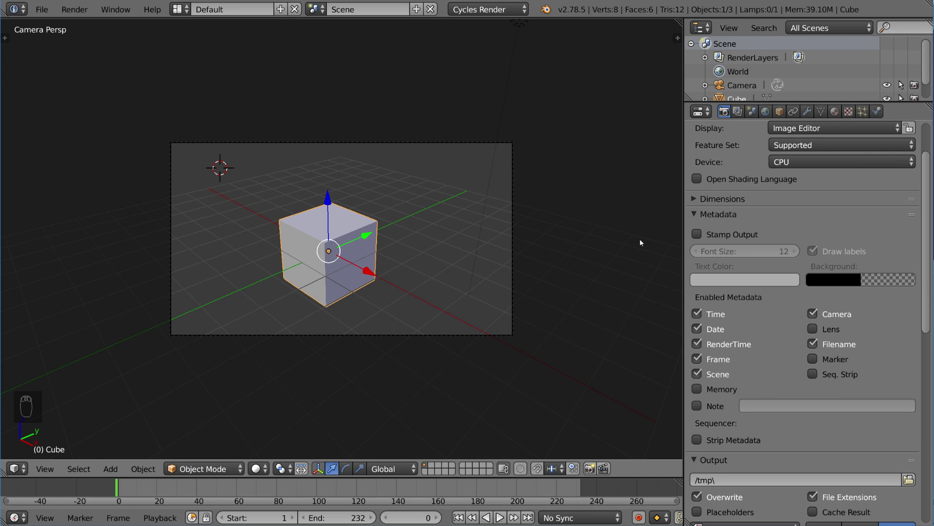
click(696, 234)
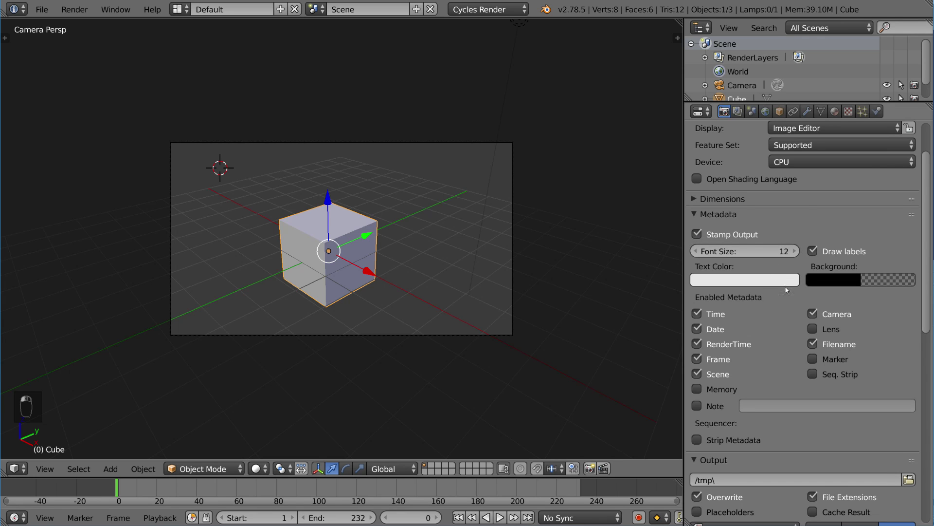
Render the current frame and inspect the metadata stamped in the image's upper-left corner
key(F12)
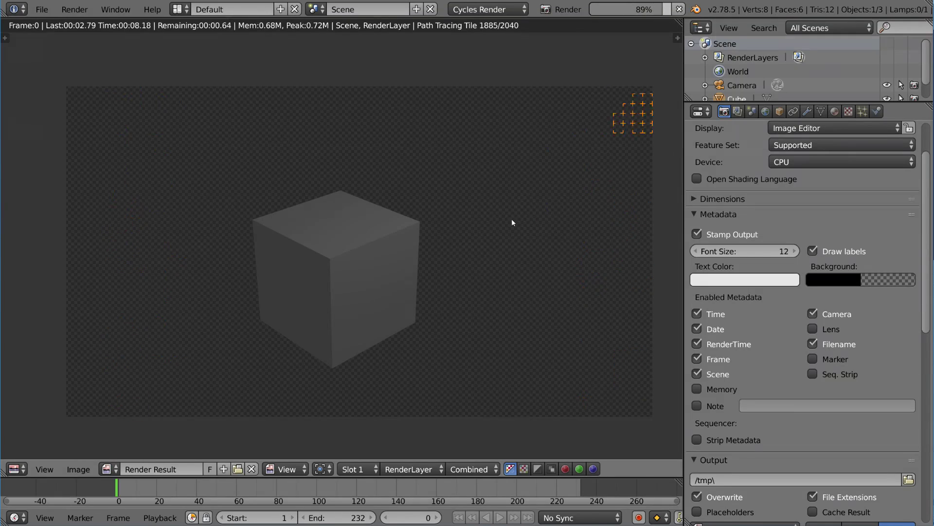
middle_drag(156, 149, 323, 250)
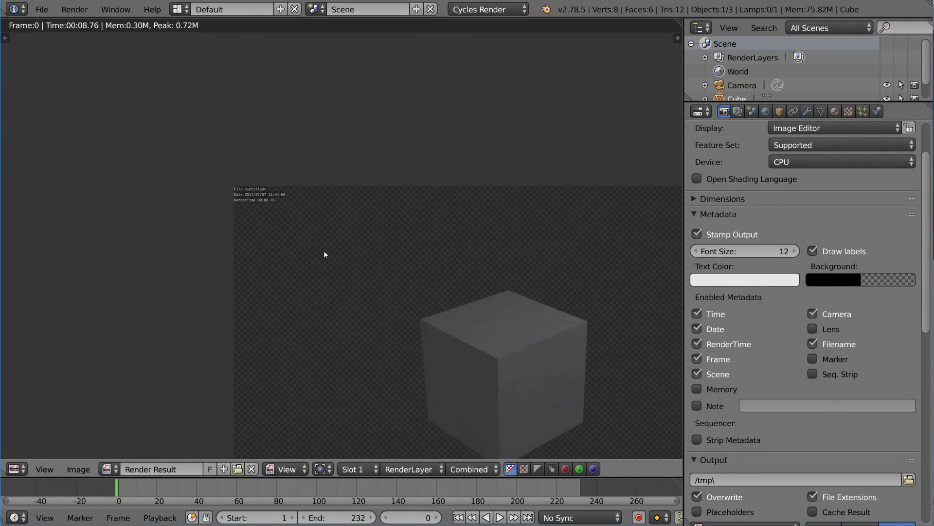
scroll(321, 250, up, 6)
middle_drag(245, 204, 514, 395)
scroll(271, 275, up, 1)
middle_drag(261, 273, 302, 291)
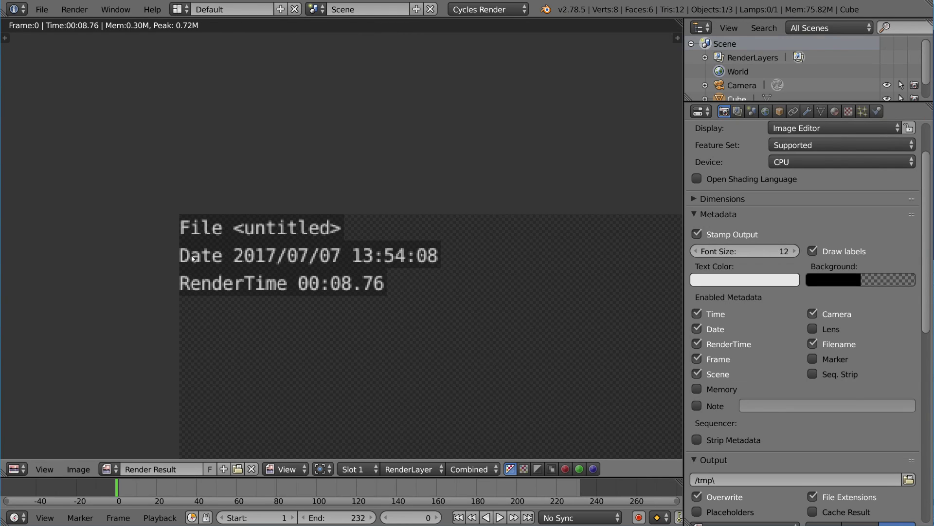
scroll(439, 294, down, 15)
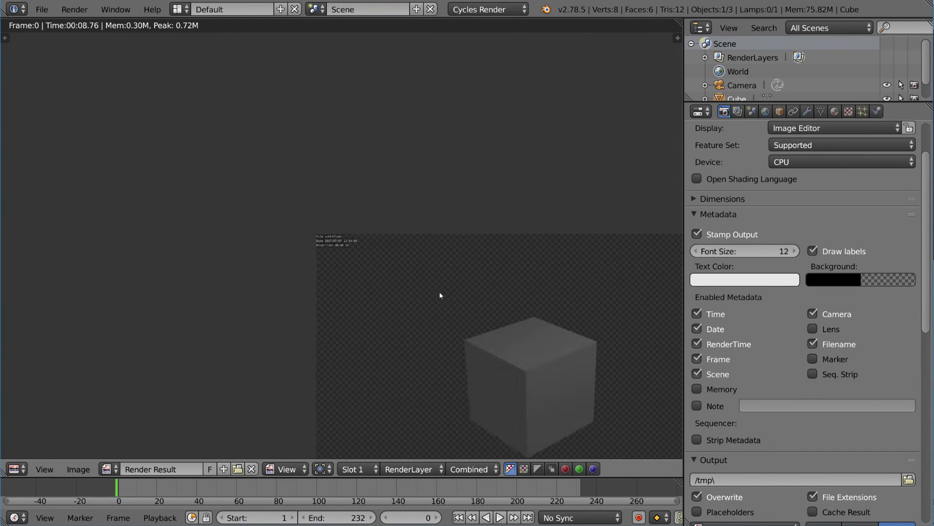
Examine the metadata stamped along the bottom edge of the rendered image, from the left corner to the right
middle_drag(495, 338, 490, 246)
scroll(467, 214, up, 7)
middle_drag(453, 190, 452, 311)
scroll(433, 222, up, 4)
middle_drag(433, 223, 439, 253)
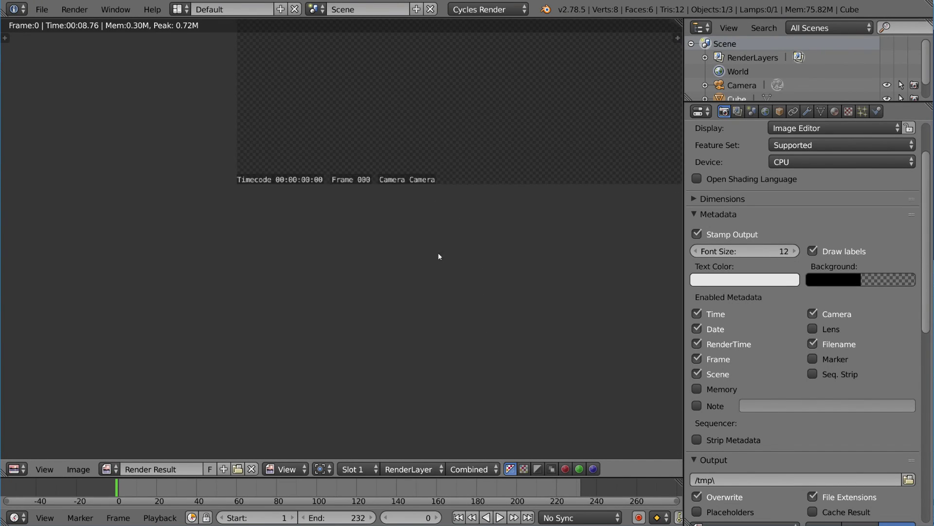
middle_drag(310, 180, 167, 217)
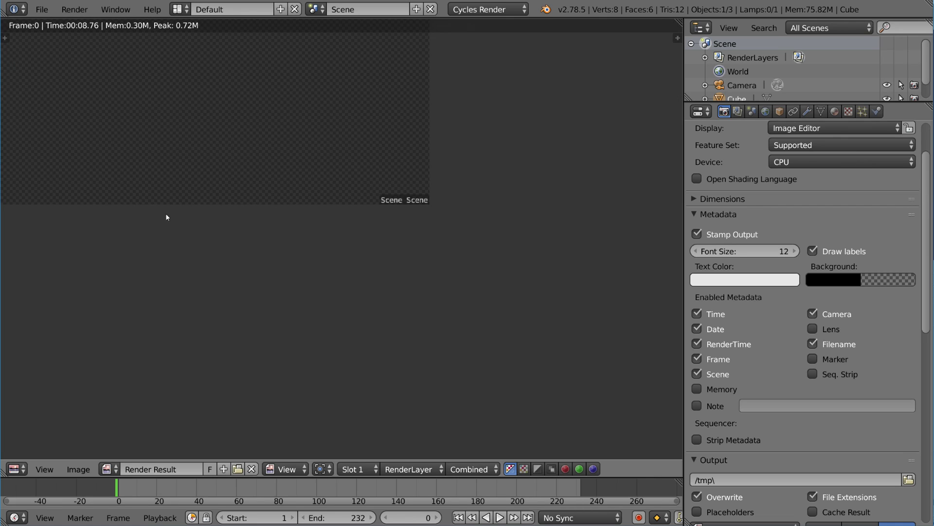
middle_drag(432, 200, 473, 211)
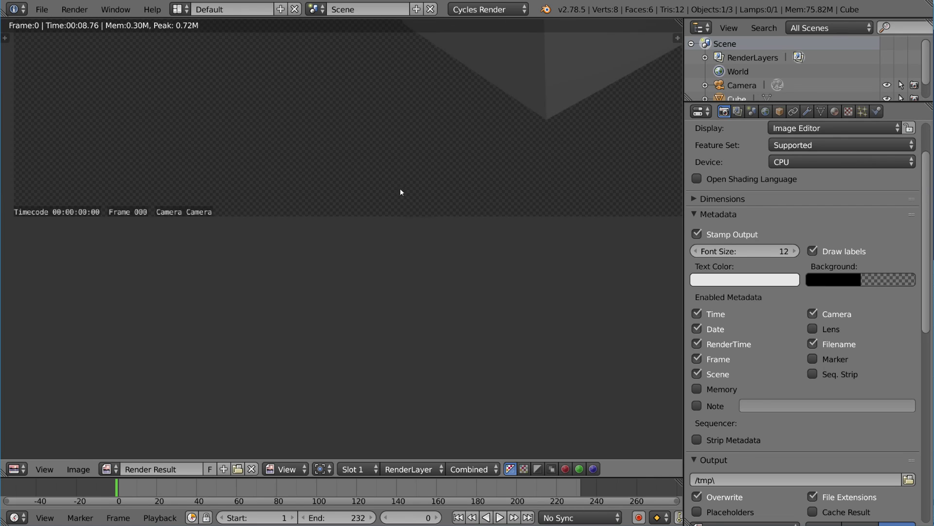
middle_drag(400, 188, 344, 292)
scroll(343, 292, down, 3)
middle_drag(406, 122, 327, 235)
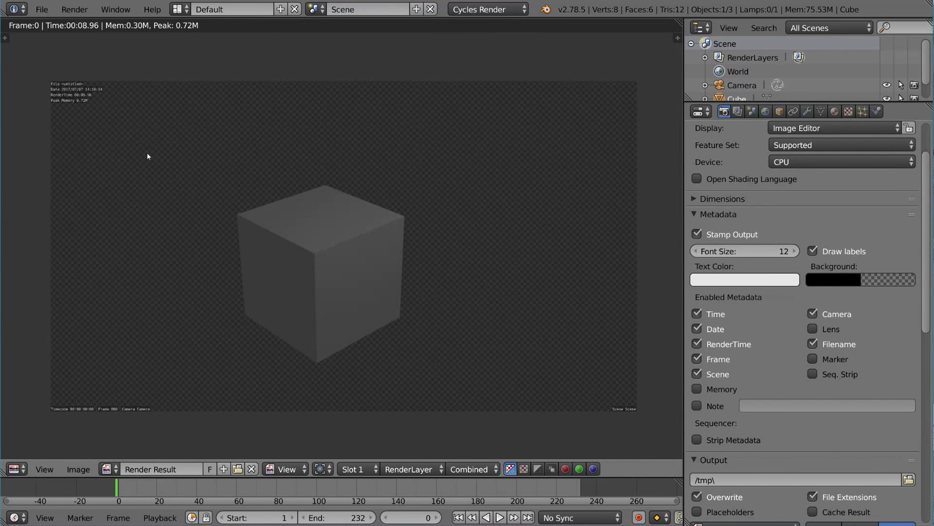
Set the stamped metadata's font size to 24
click(765, 252)
text(24)
key(Return)
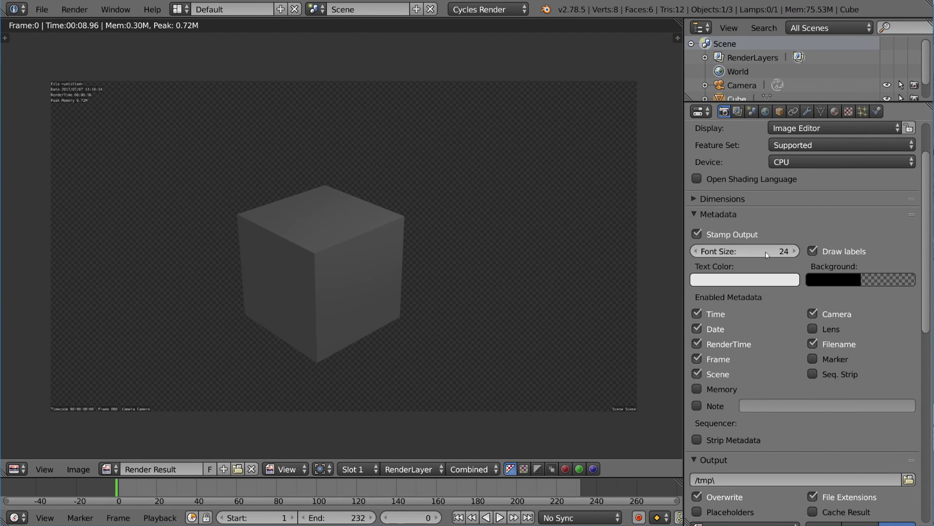
Render the current frame with the larger stamp text and inspect the scene name in the lower-right corner
key(F12)
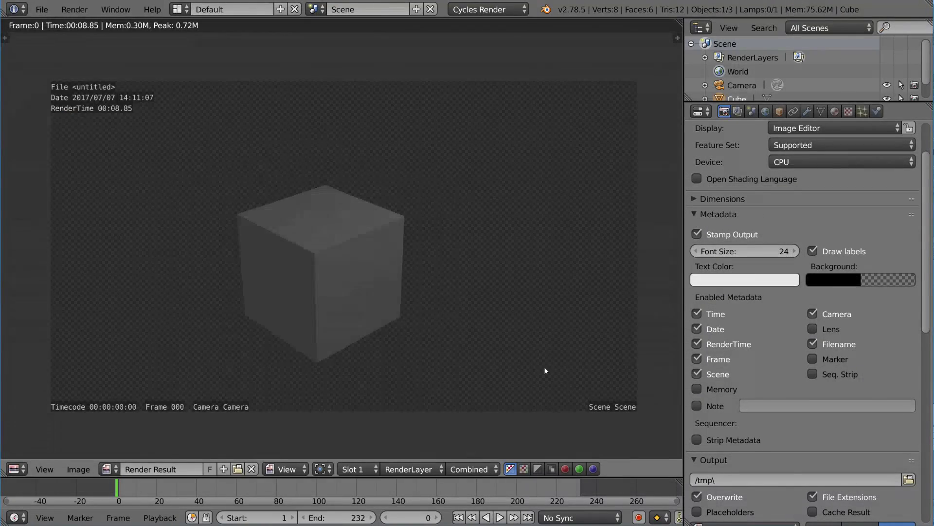
scroll(486, 372, up, 6)
middle_drag(488, 263, 236, 165)
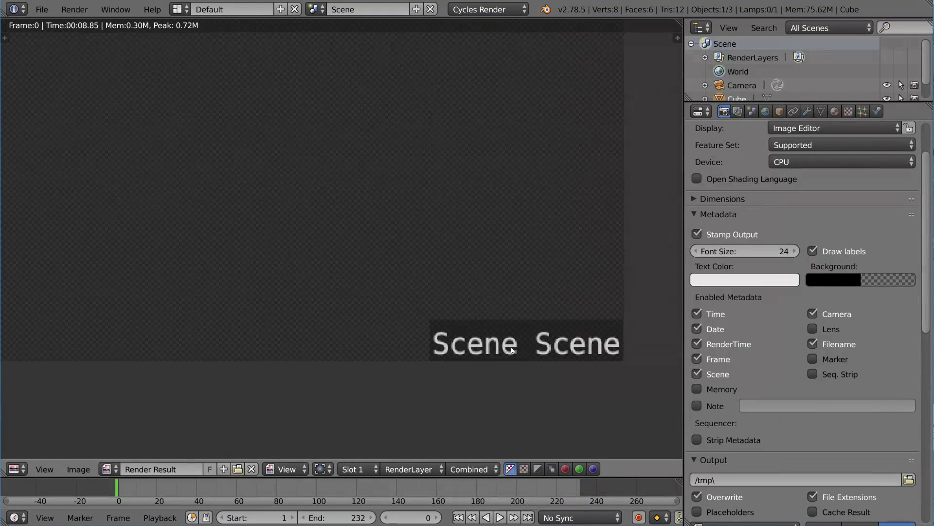
scroll(463, 318, down, 1)
scroll(586, 325, down, 5)
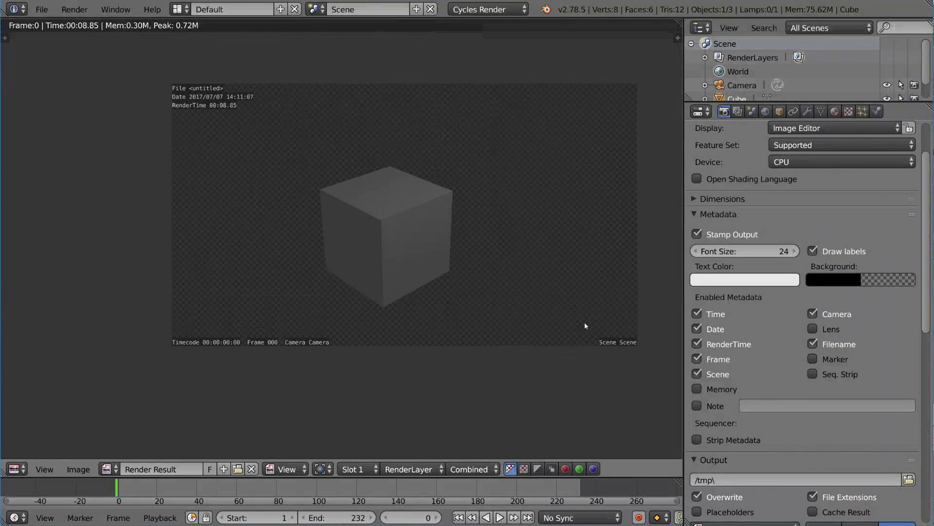
scroll(445, 298, up, 1)
Change the stamped metadata's text color to red
click(843, 279)
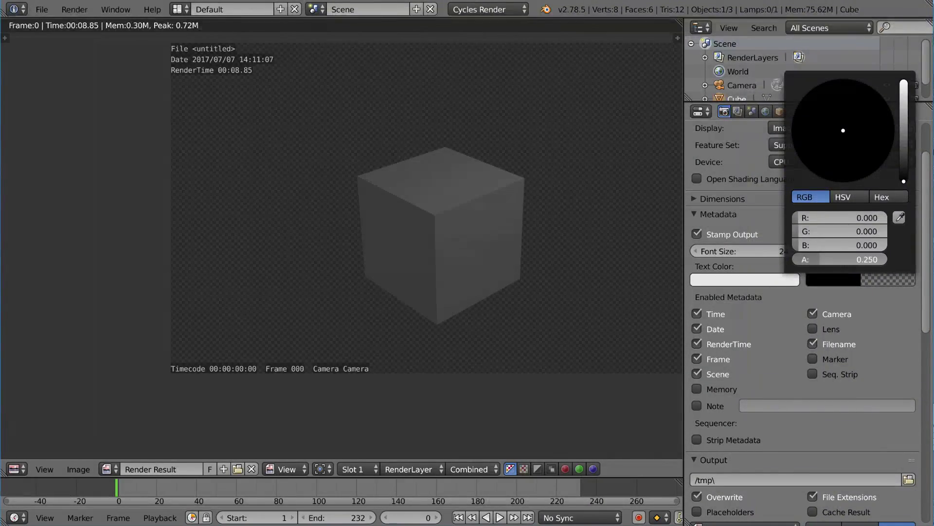
click(762, 282)
drag(766, 230, 681, 244)
scroll(512, 259, down, 1)
middle_drag(539, 263, 407, 282)
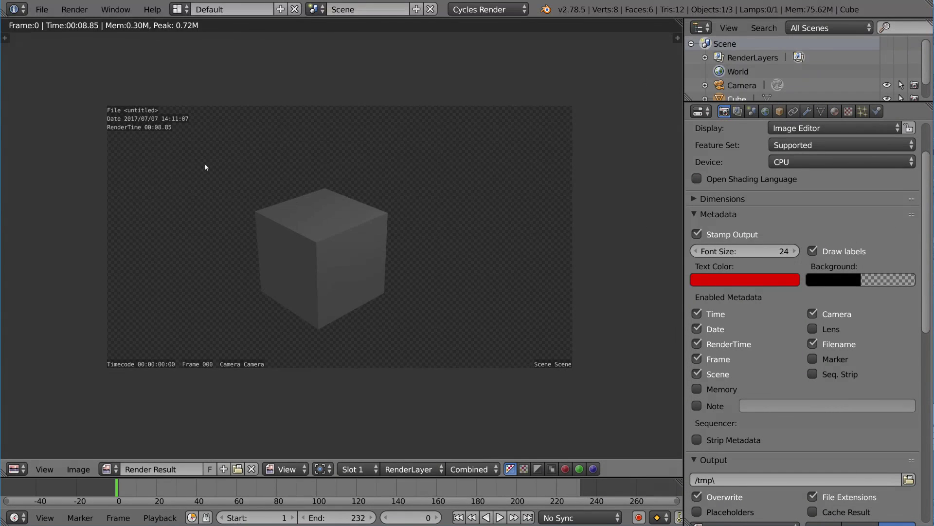
Render the current frame with the red stamp text and inspect the scene name up close
key(F12)
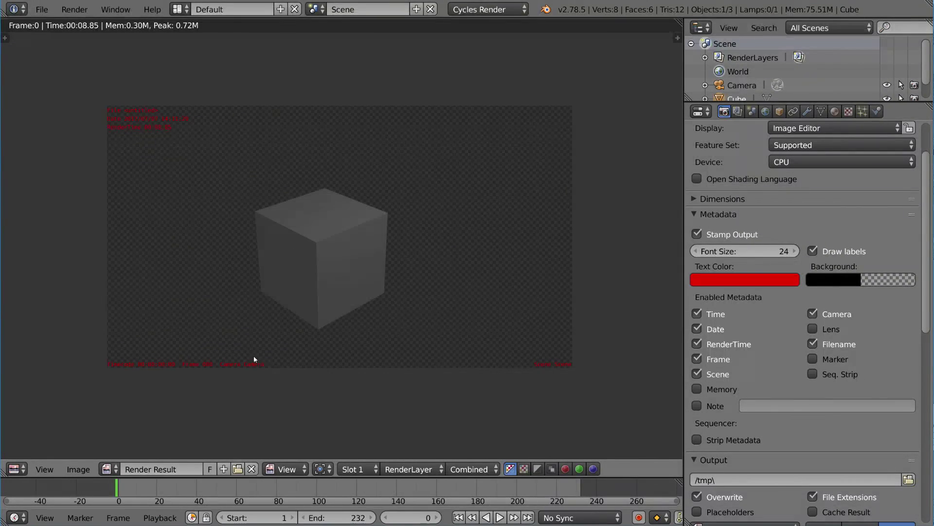
middle_drag(574, 382, 470, 336)
scroll(478, 338, up, 6)
middle_drag(612, 440, 410, 291)
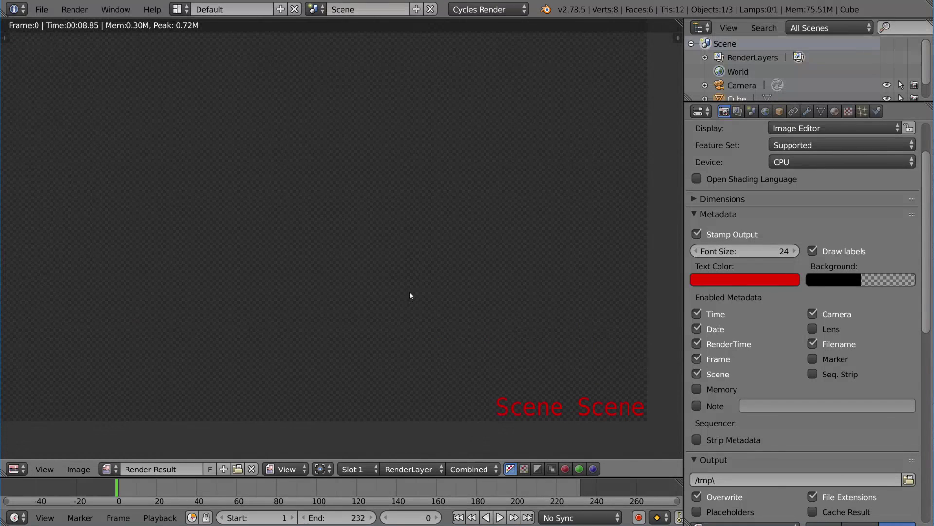
scroll(513, 402, down, 6)
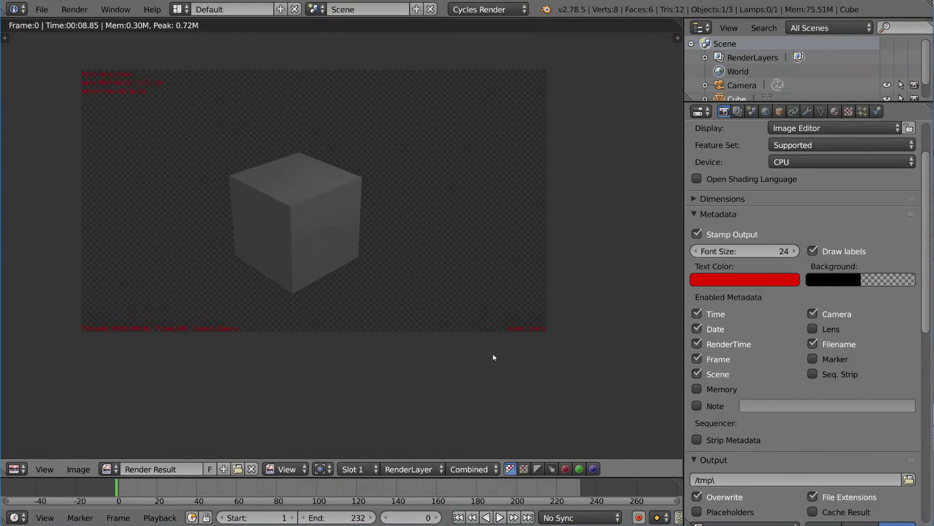
middle_drag(470, 352, 471, 358)
Set the metadata text color to white and the stamp background's alpha to 0.25
click(757, 281)
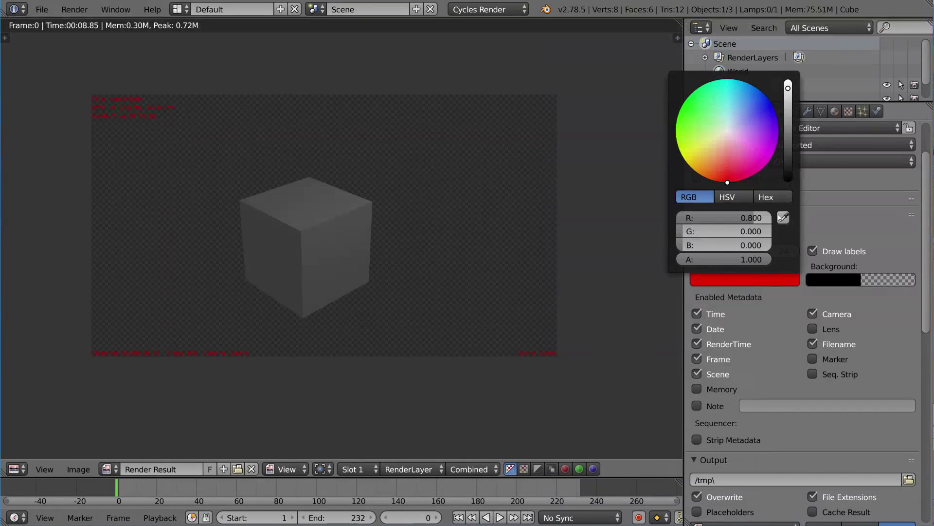
drag(788, 182, 788, 82)
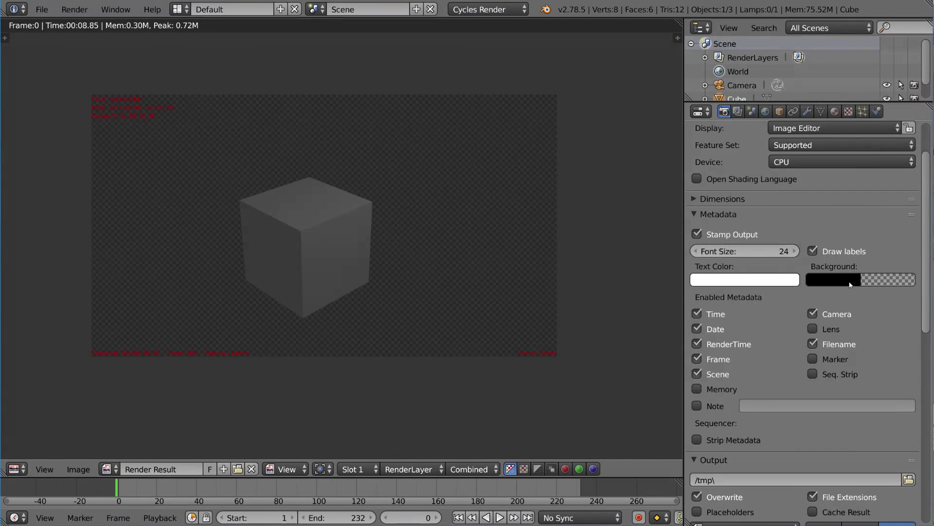
click(850, 282)
click(854, 262)
text(.25)
key(Return)
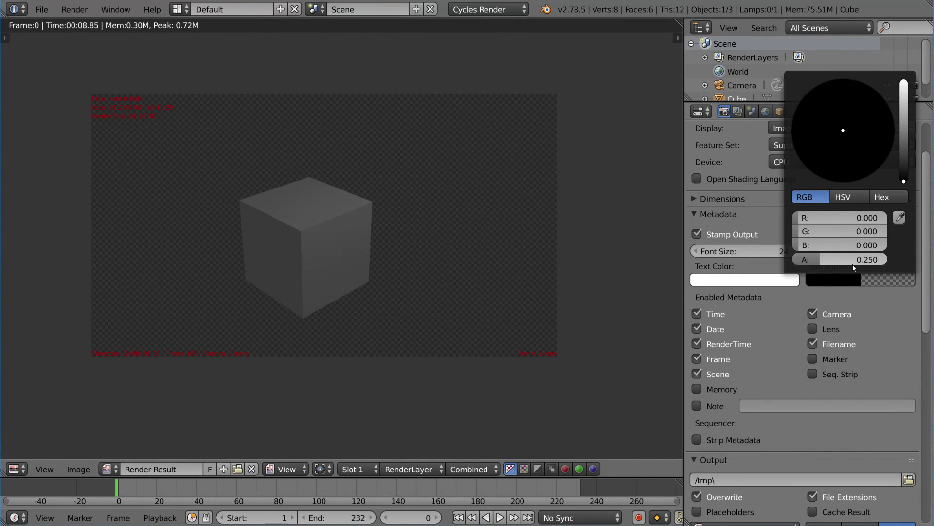
Return to the 3D view, disable Draw labels for the stamped metadata, and render the current frame
key(F11)
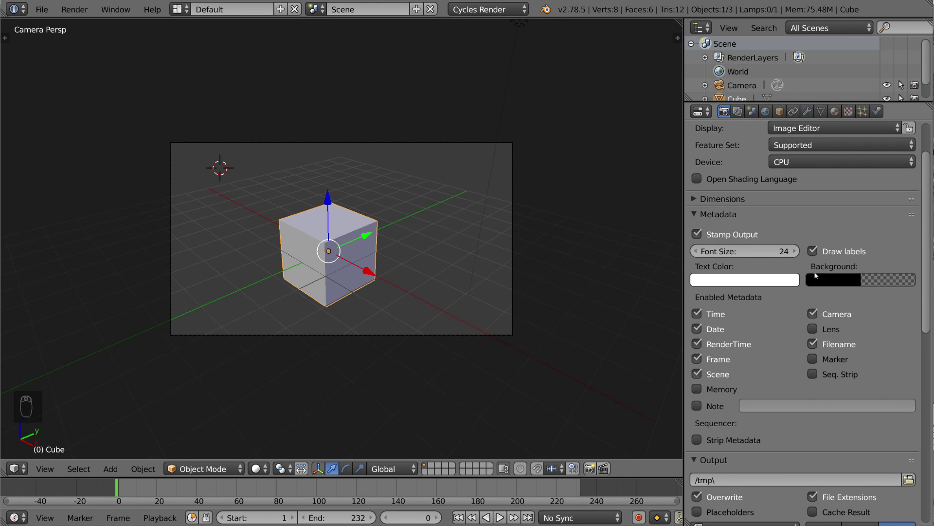
click(815, 251)
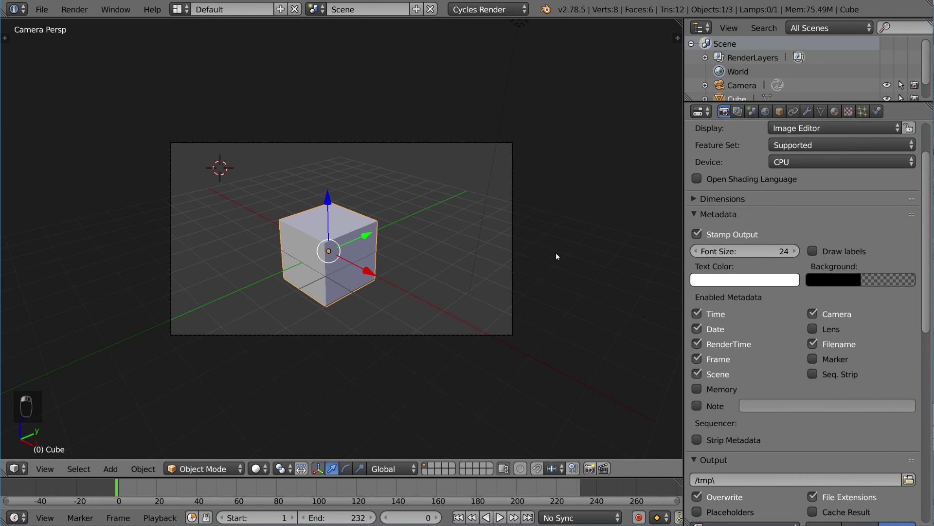
key(F12)
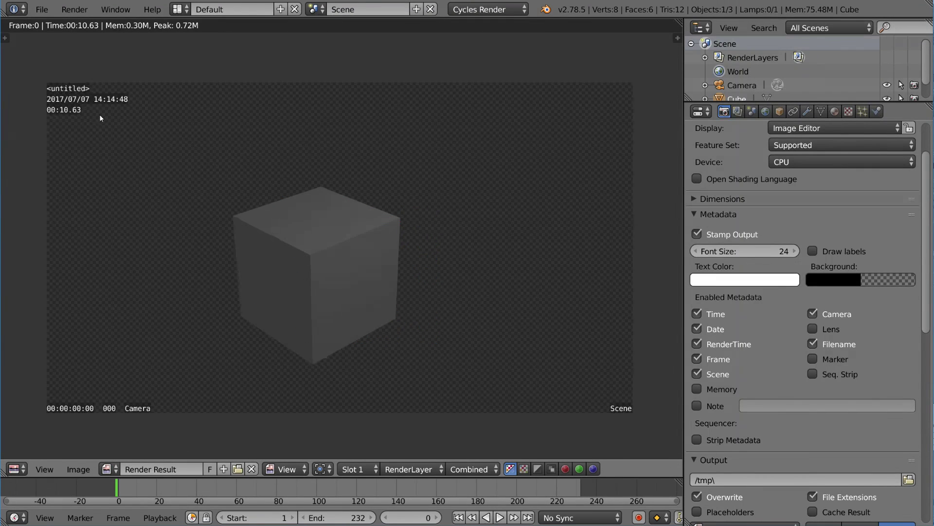
Examine the unlabelled metadata in the upper-left and lower-left corners of the rendered image
middle_drag(99, 115, 258, 188)
scroll(245, 183, up, 4)
middle_drag(150, 133, 278, 214)
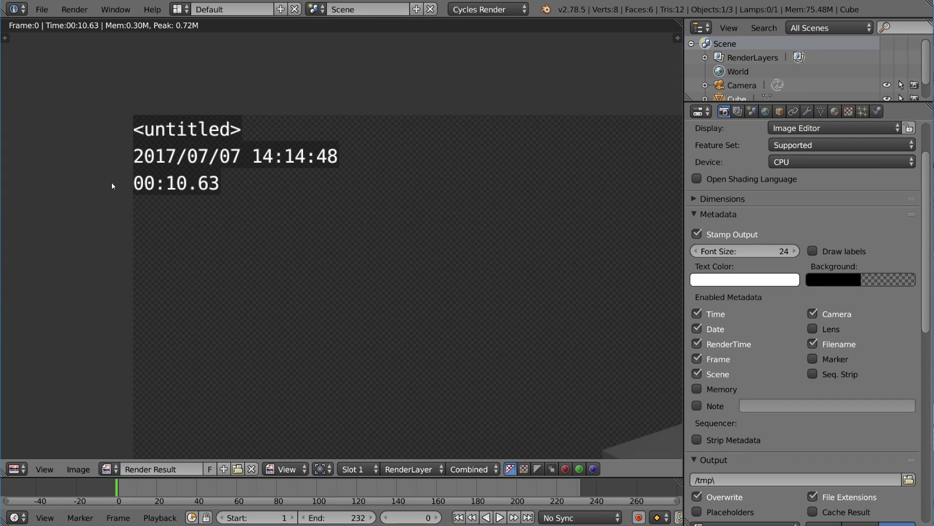
scroll(288, 192, down, 1)
scroll(328, 215, down, 4)
scroll(323, 214, up, 4)
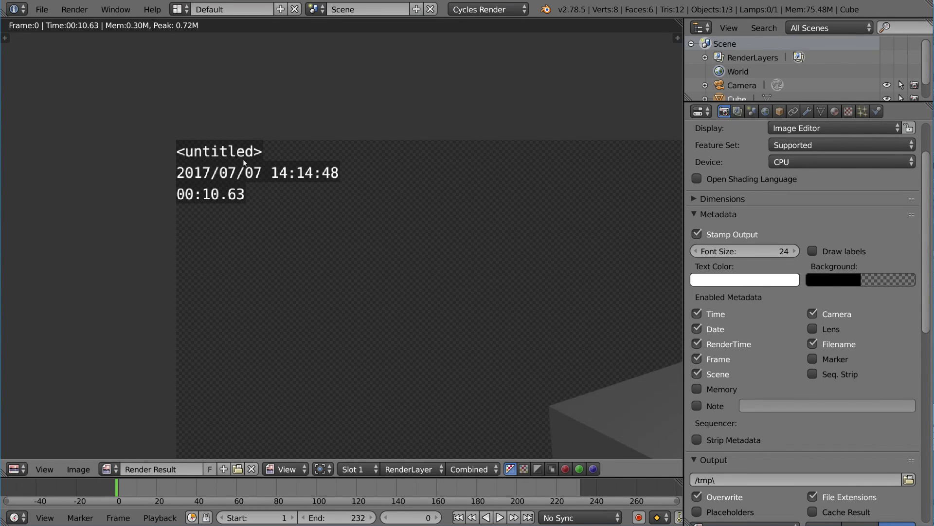
middle_drag(382, 312, 354, 190)
scroll(360, 243, down, 5)
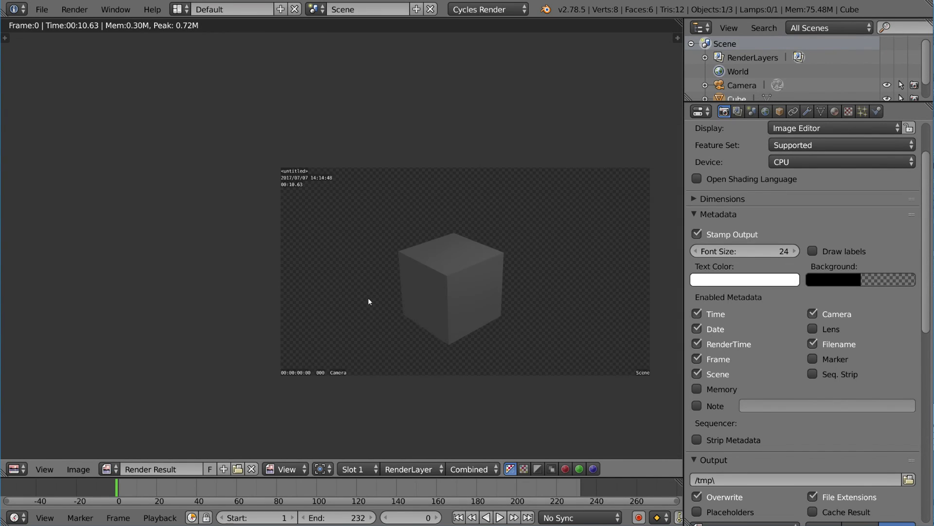
middle_drag(367, 297, 315, 209)
scroll(358, 238, up, 5)
scroll(361, 242, up, 1)
middle_drag(361, 241, 549, 193)
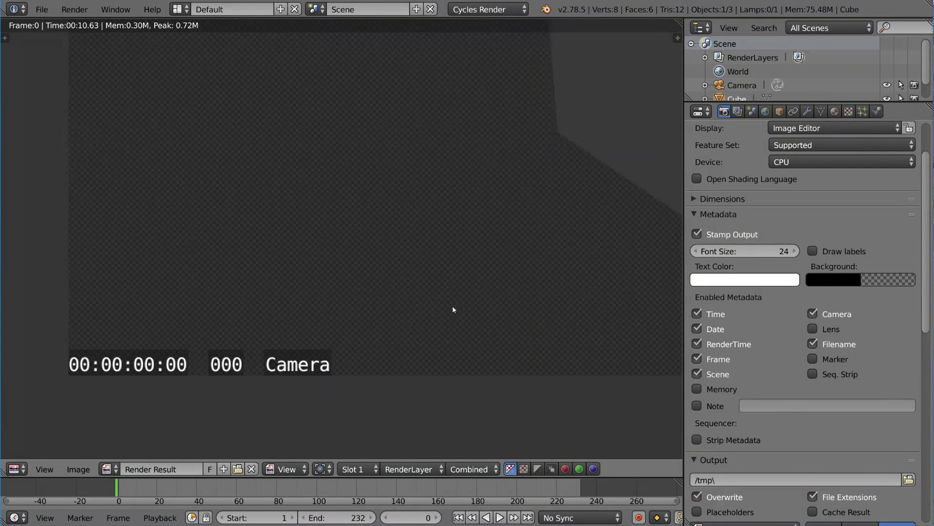
Restore the stamp font size to 12 with Draw labels enabled, and render the current frame
scroll(469, 285, down, 5)
scroll(419, 294, up, 6)
scroll(411, 295, down, 1)
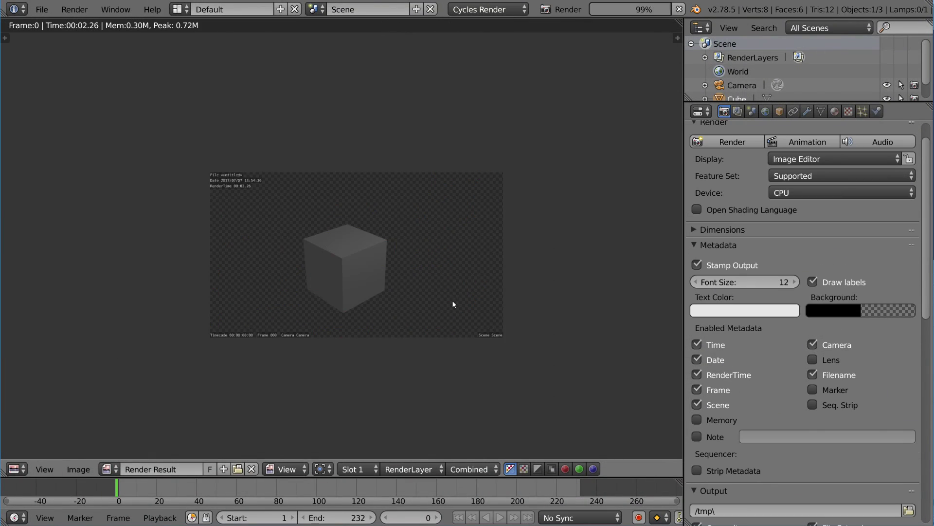
scroll(453, 304, up, 3)
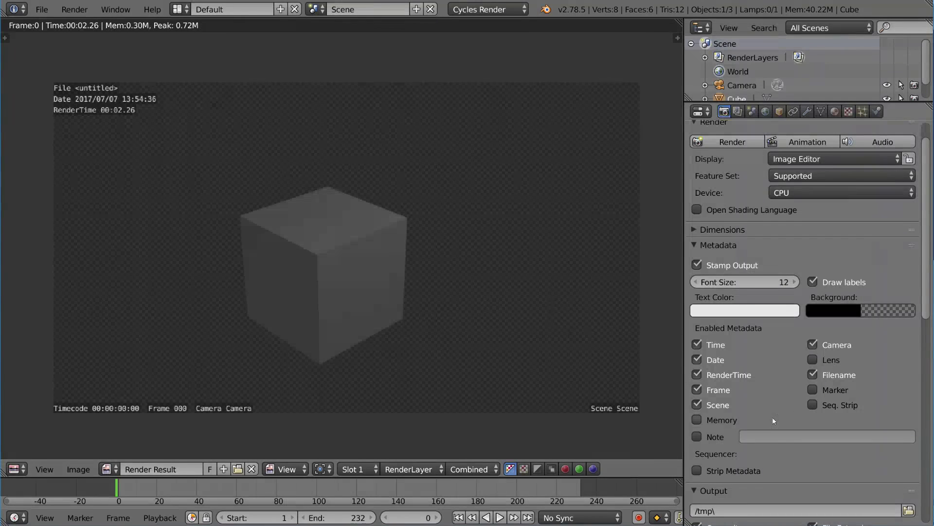
Enable Memory in the stamped metadata, render the current frame, and inspect the upper-left stamp up close
click(697, 419)
key(F12)
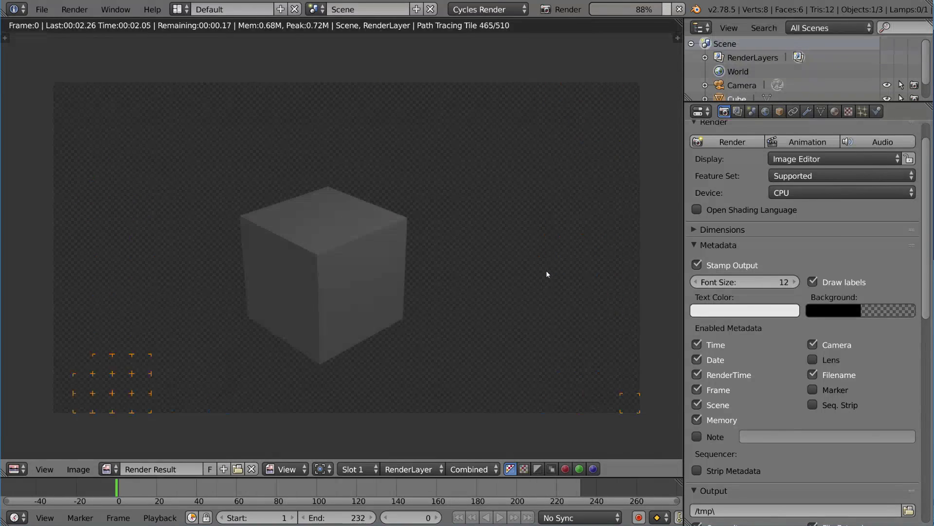
scroll(189, 181, up, 3)
middle_drag(127, 161, 244, 202)
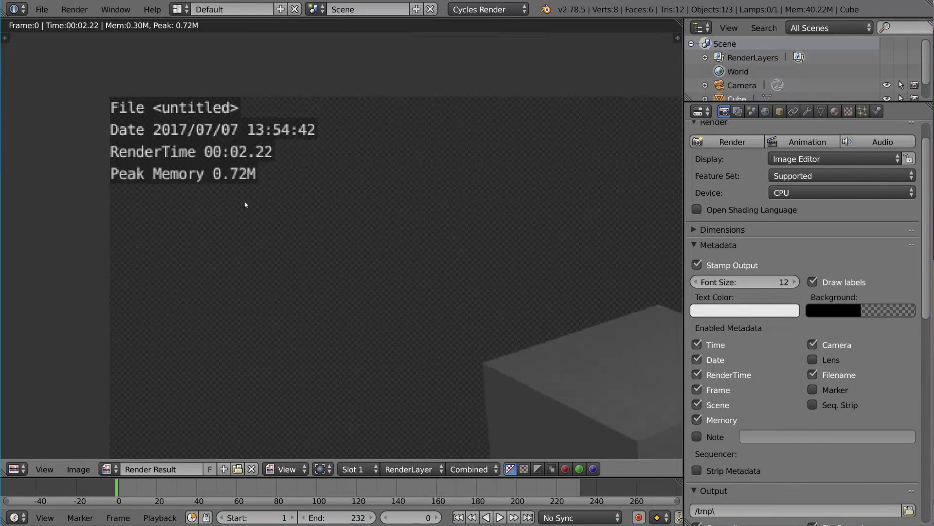
scroll(249, 193, down, 4)
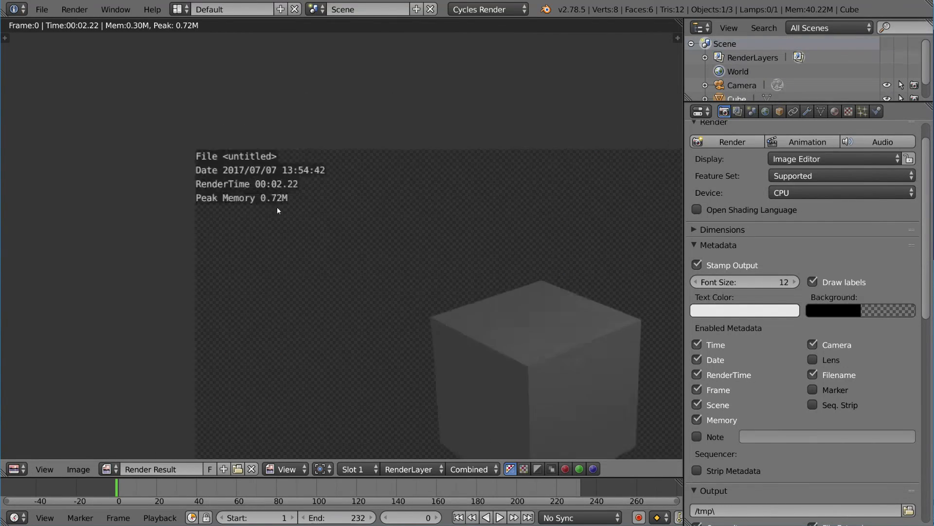
scroll(214, 187, up, 1)
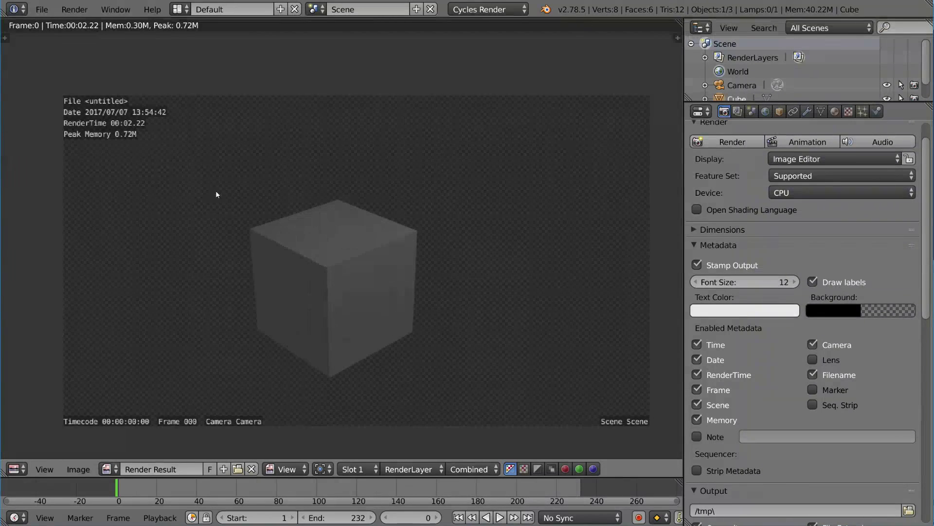
middle_drag(215, 191, 206, 183)
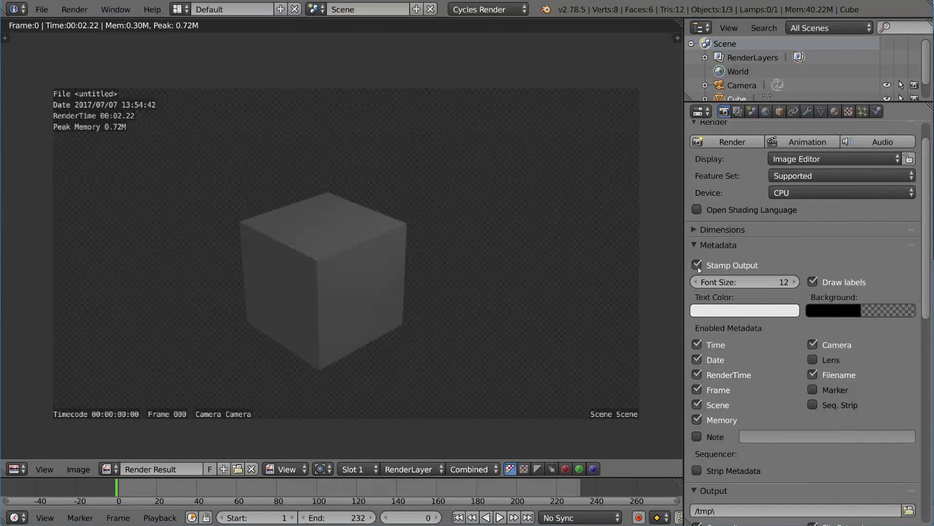
Enable the metadata note with the text "This is a test" and render the current frame
click(716, 436)
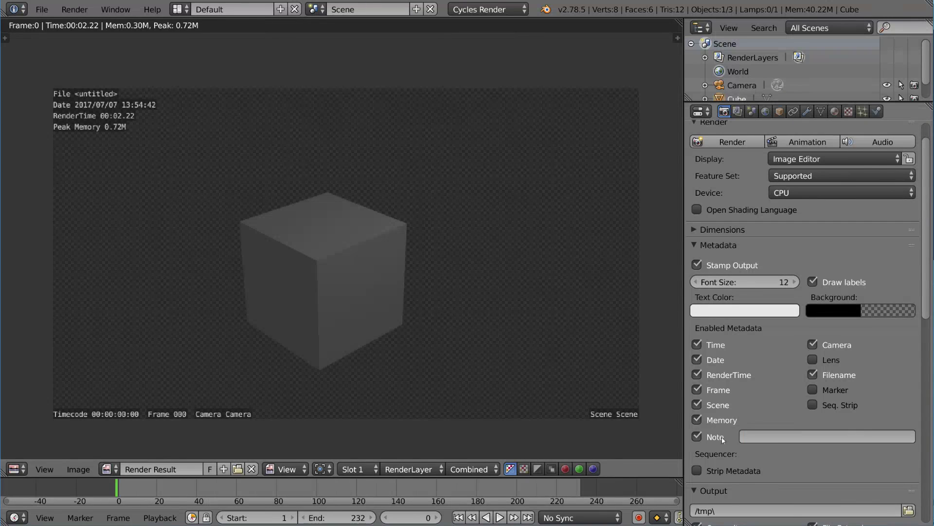
text(This is a test)
click(652, 297)
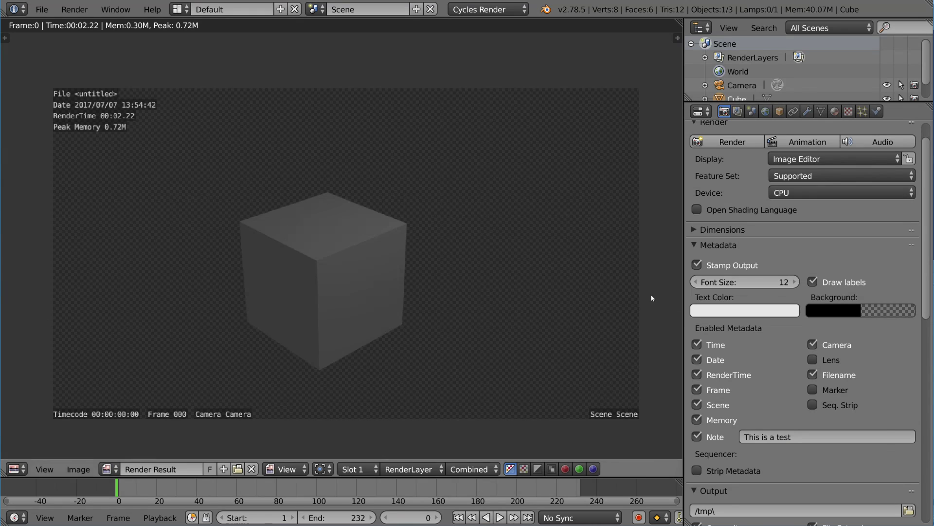
key(F12)
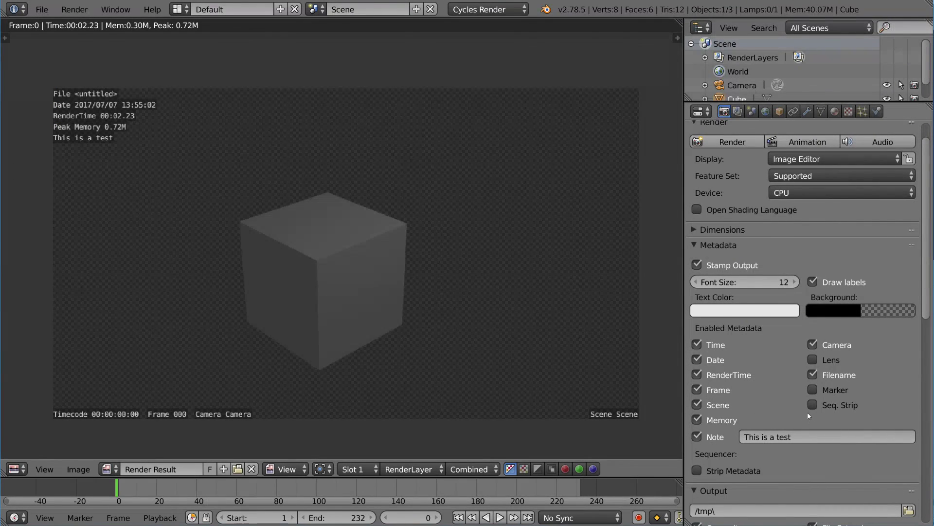
Review the Strip Metadata option and expand the Dimensions settings to show resolution and frame range
scroll(806, 420, down, 2)
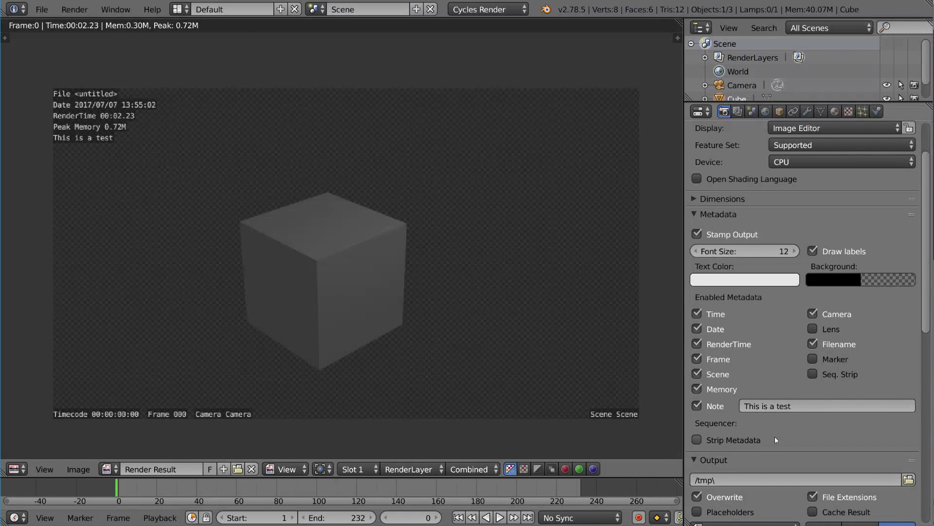
scroll(828, 407, up, 2)
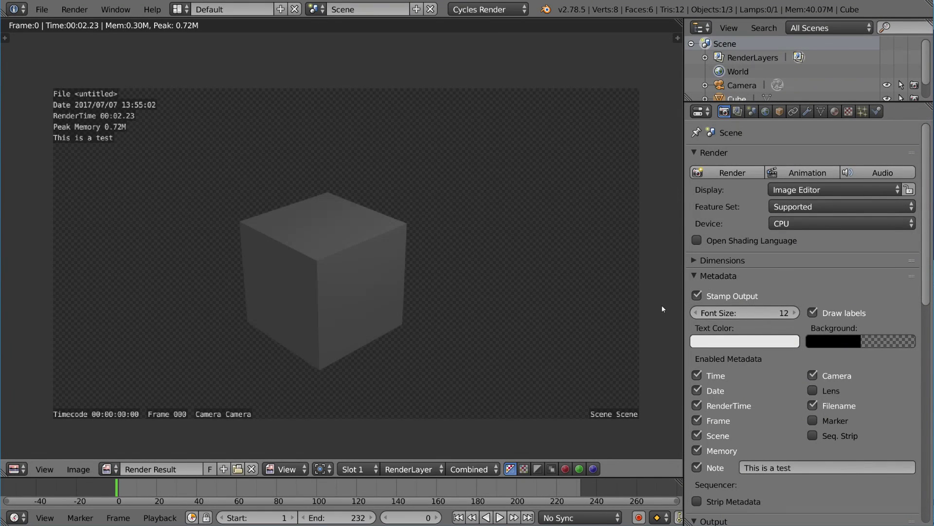
click(717, 261)
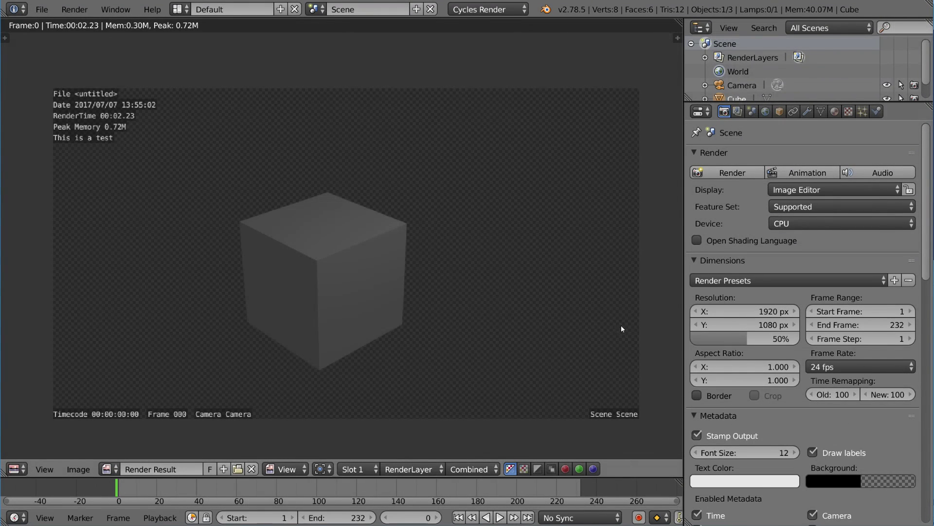